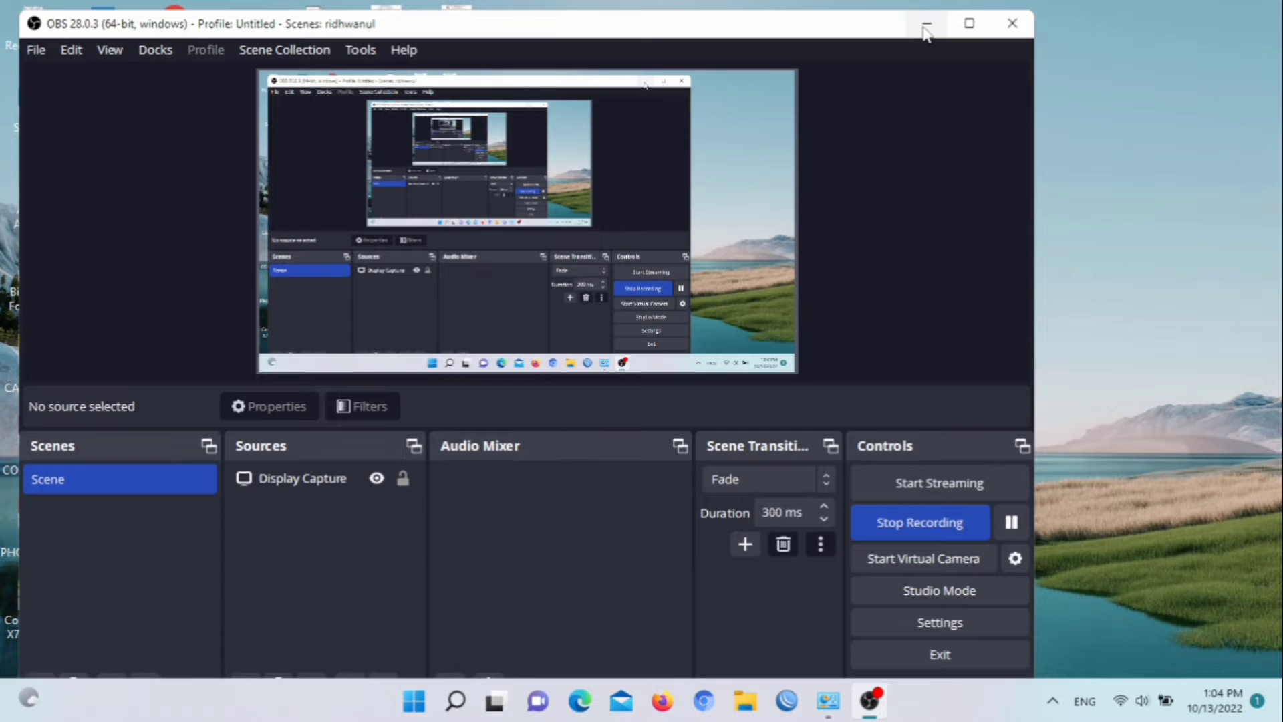
Open Oracle VM VirtualBox from the desktop and start creating a new virtual machine
{"action": "left_click", "coordinate": [926, 24]}
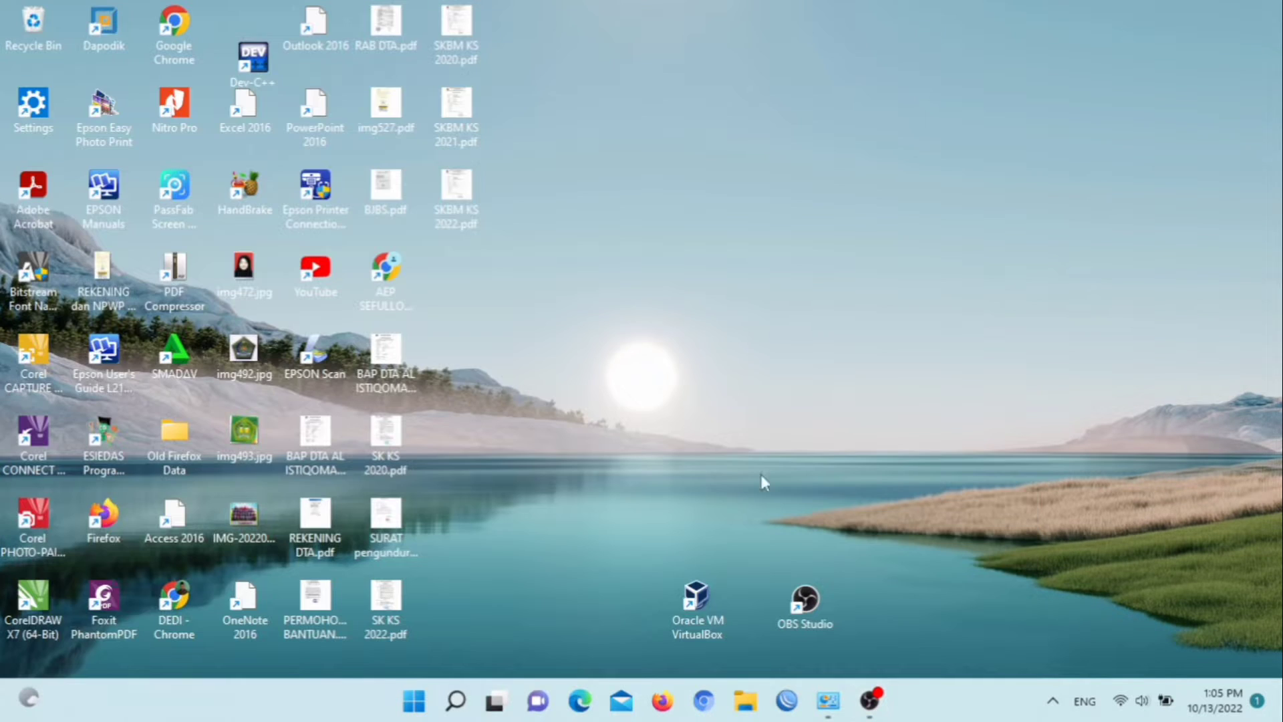
{"action": "double_click", "coordinate": [727, 591]}
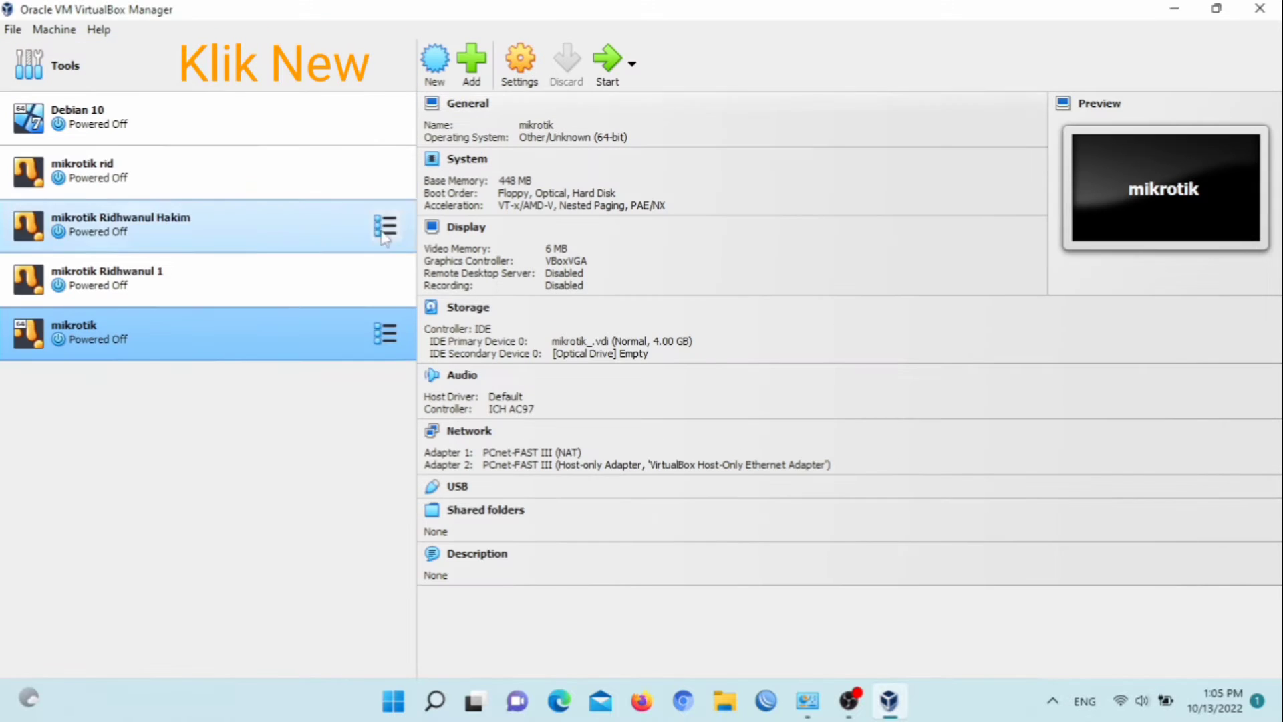
{"action": "left_click", "coordinate": [433, 68]}
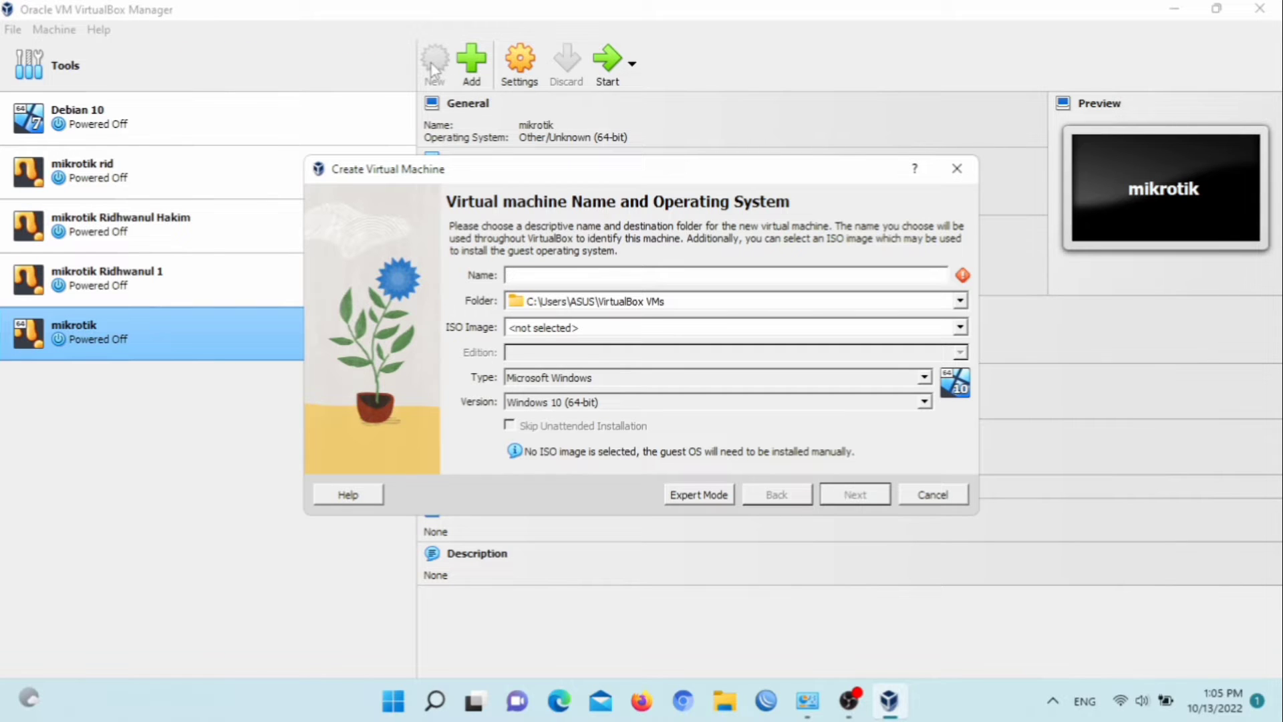
Name the virtual machine "Mikrotik OS" followed by the student's name and the class "XII TKJ 1"
{"action": "type", "text": "Mikro"}
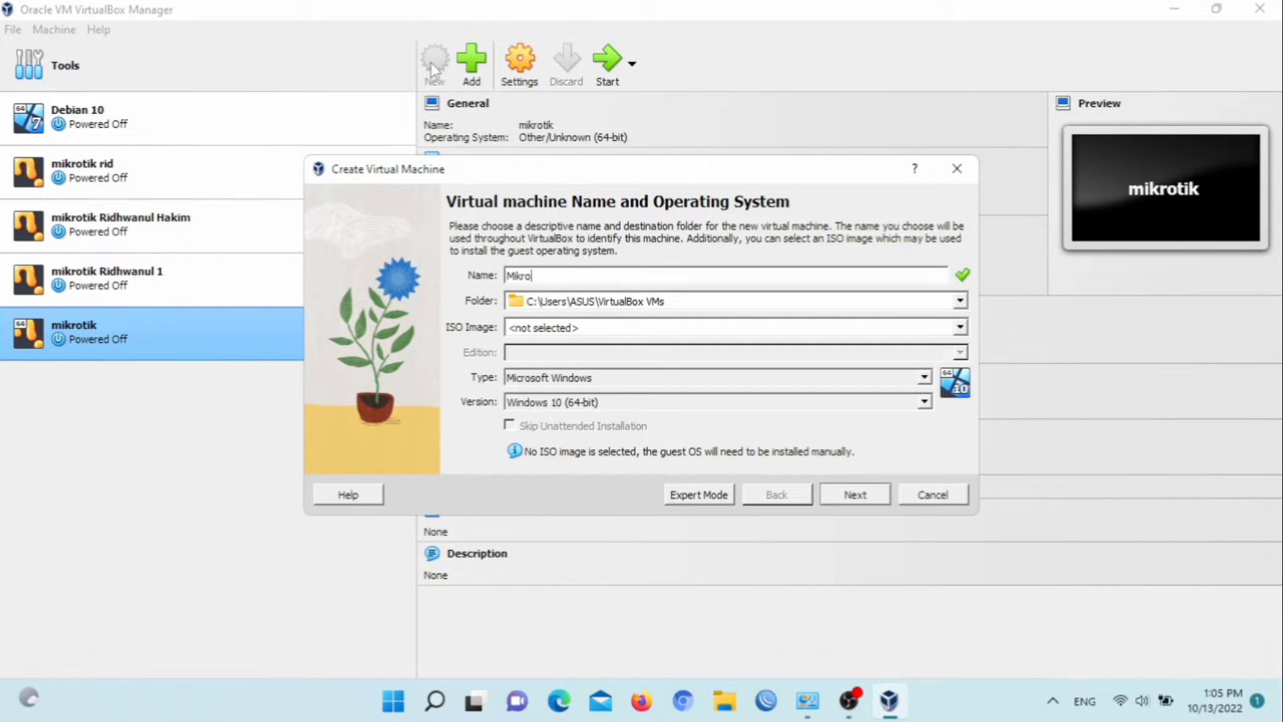
{"action": "type", "text": "tik OS"}
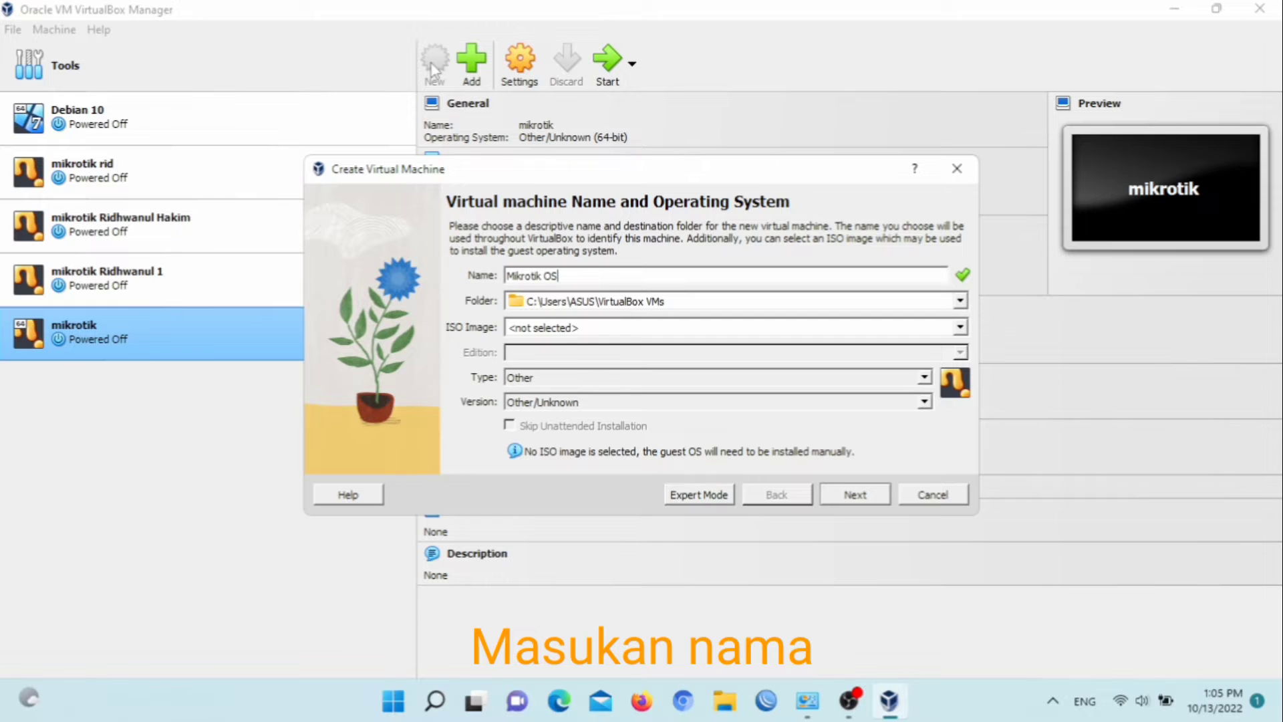
{"action": "type", "text": " Ridhwanul Hakin"}
{"action": "key", "text": "BackSpace"}
{"action": "type", "text": "m X"}
{"action": "type", "text": "I TK"}
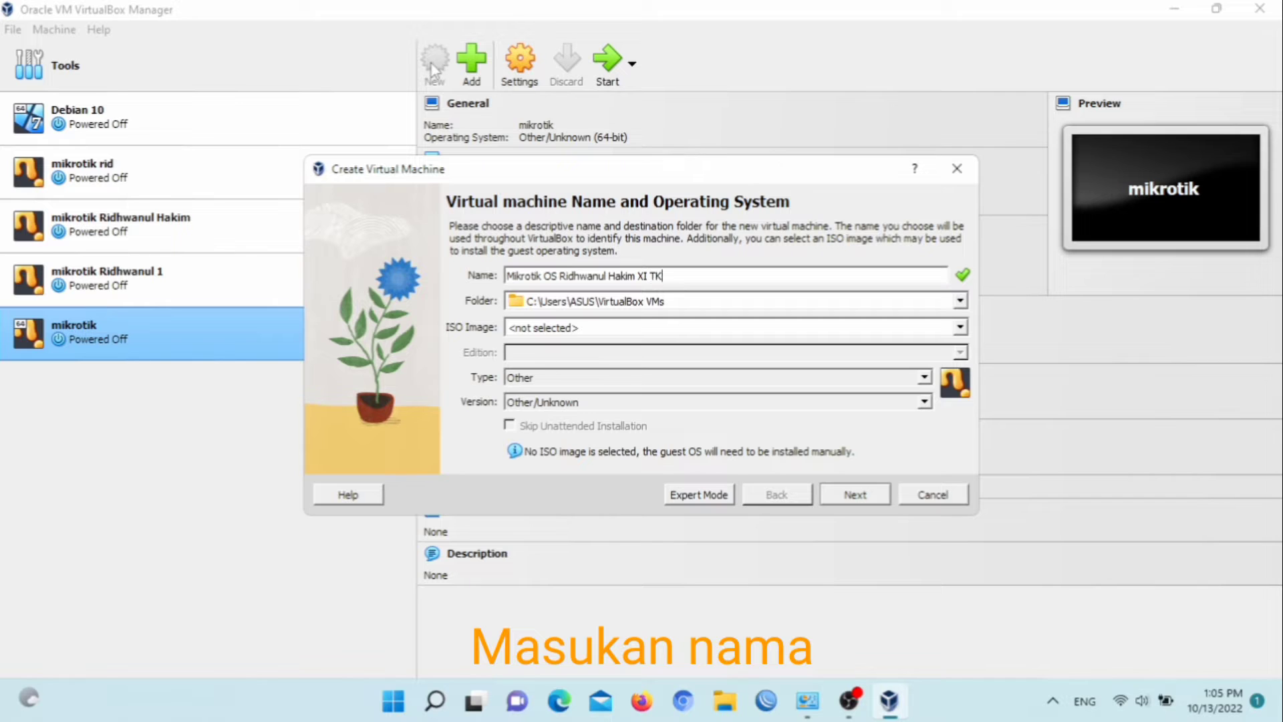
{"action": "key", "text": "BackSpace"}
{"action": "key", "text": "BackSpace"}
{"action": "key", "text": "BackSpace"}
{"action": "type", "text": "I TKJ 1"}
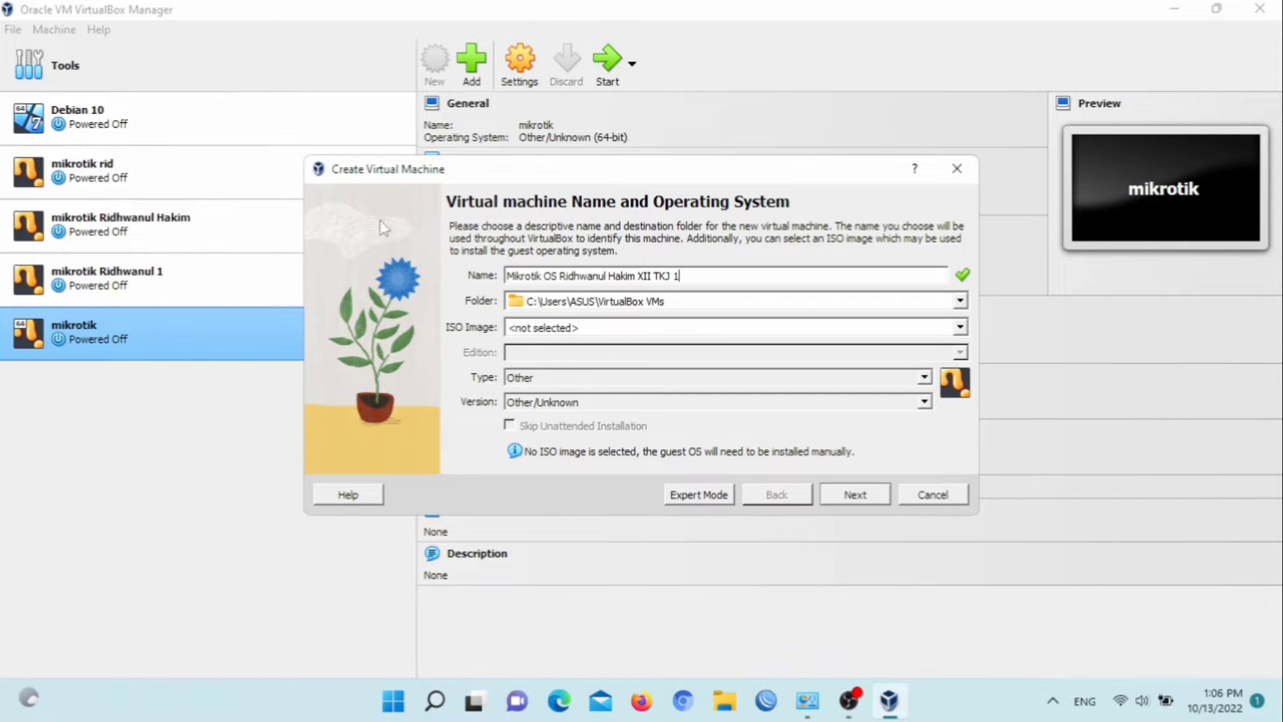
Set the machine type to Other and the version to Other/Unknown, then continue to the hardware page
{"action": "left_click", "coordinate": [609, 378]}
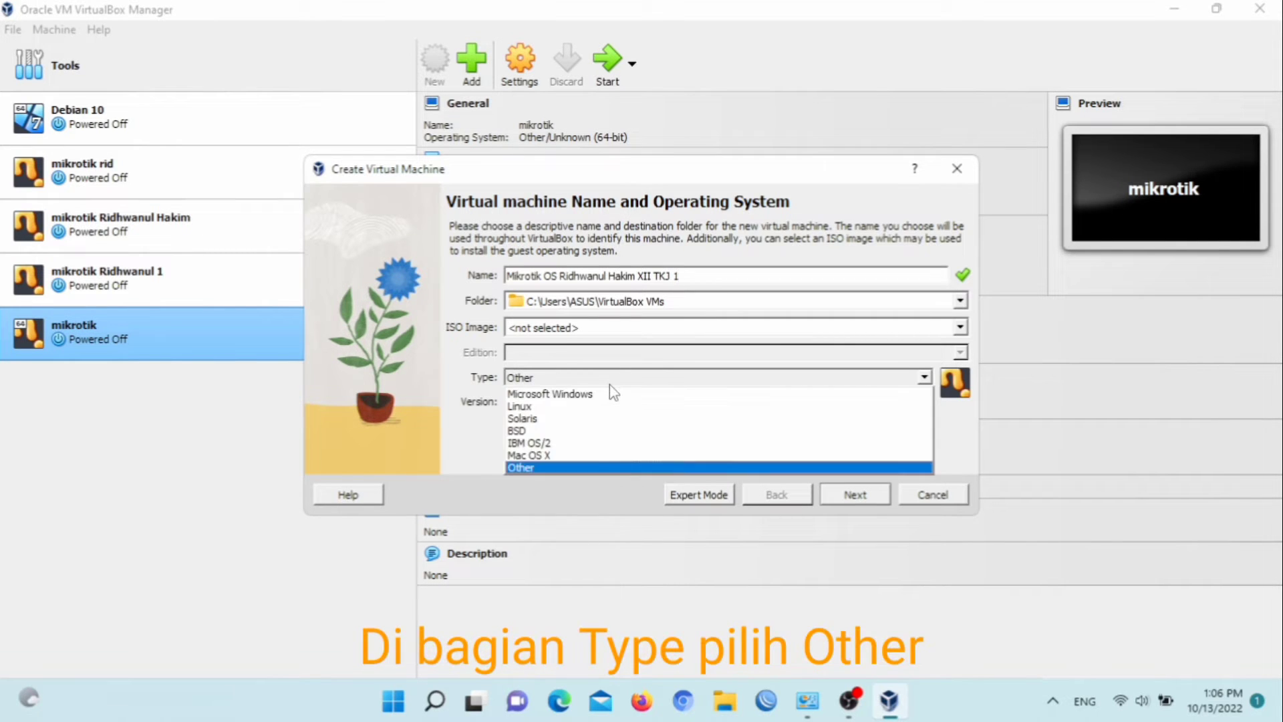
{"action": "left_click", "coordinate": [572, 468]}
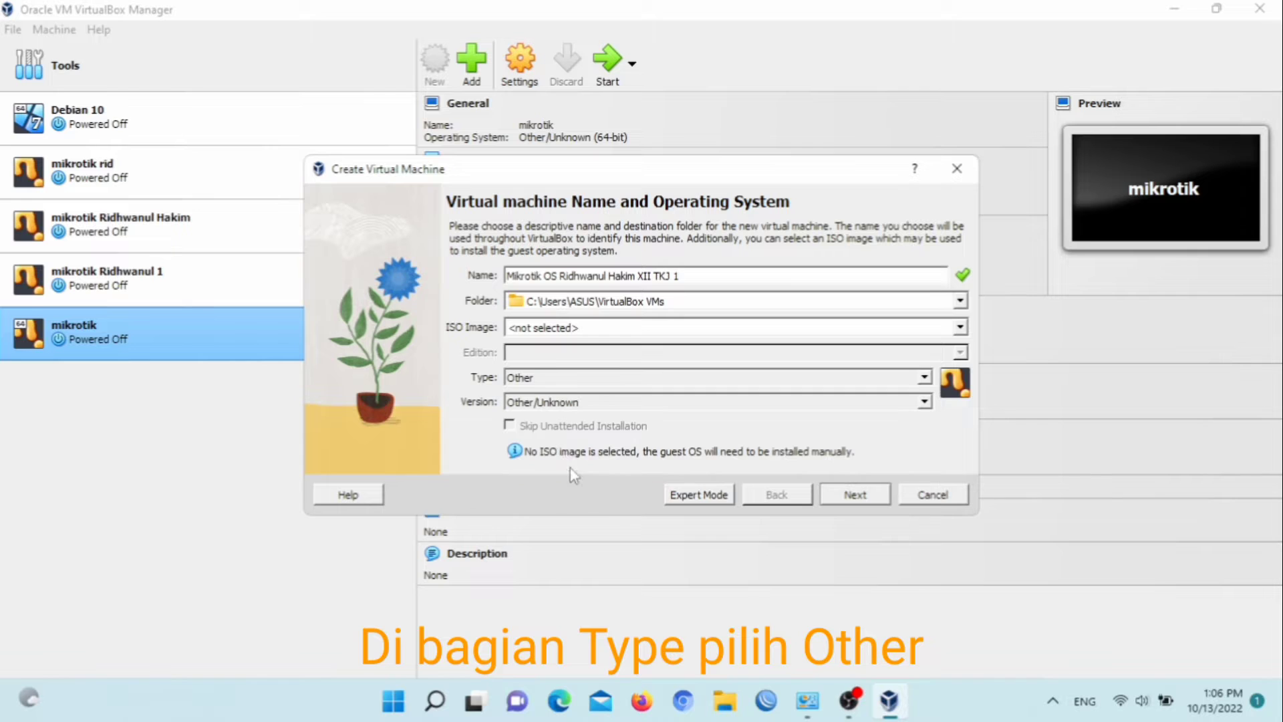
{"action": "left_click", "coordinate": [563, 403]}
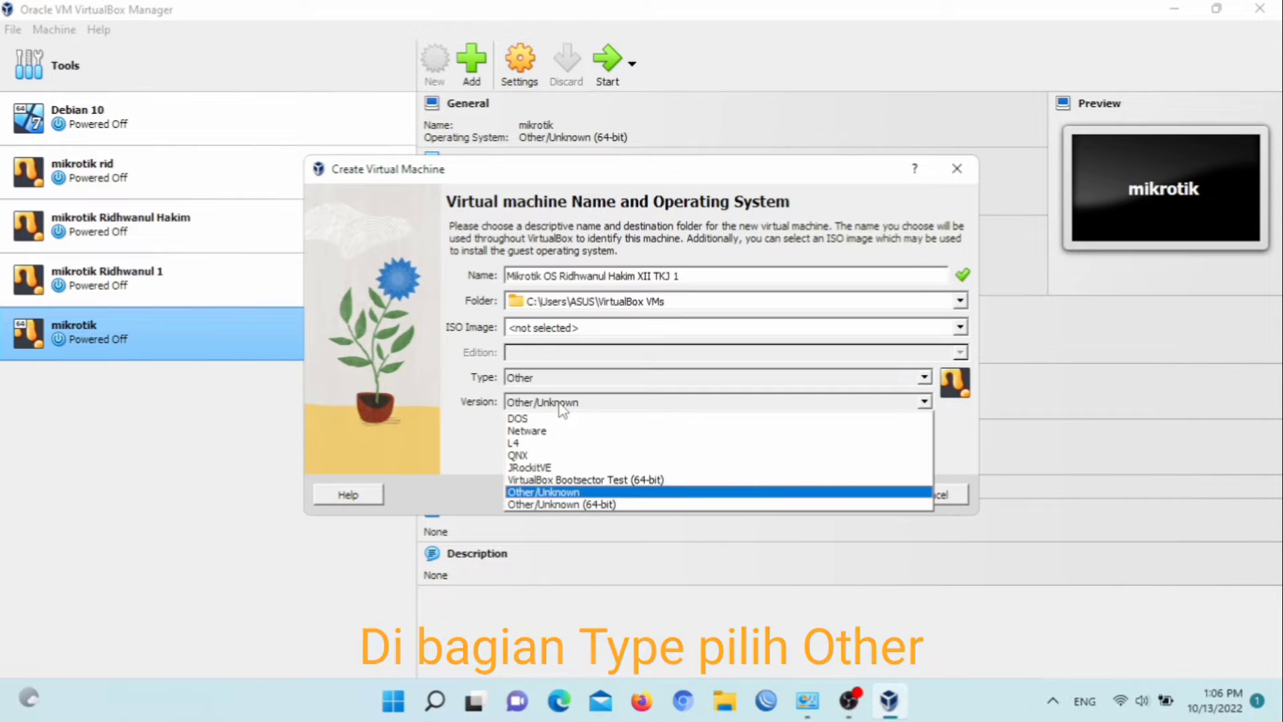
{"action": "left_click", "coordinate": [568, 492]}
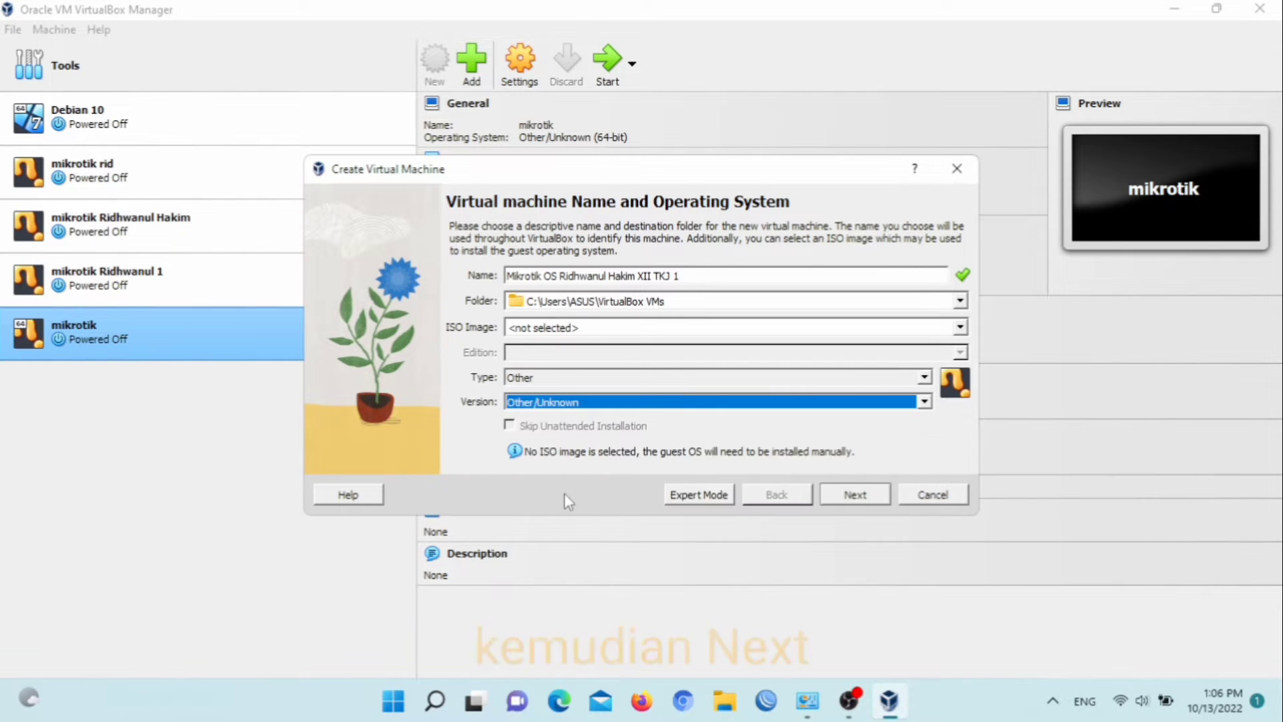
{"action": "left_click", "coordinate": [844, 503]}
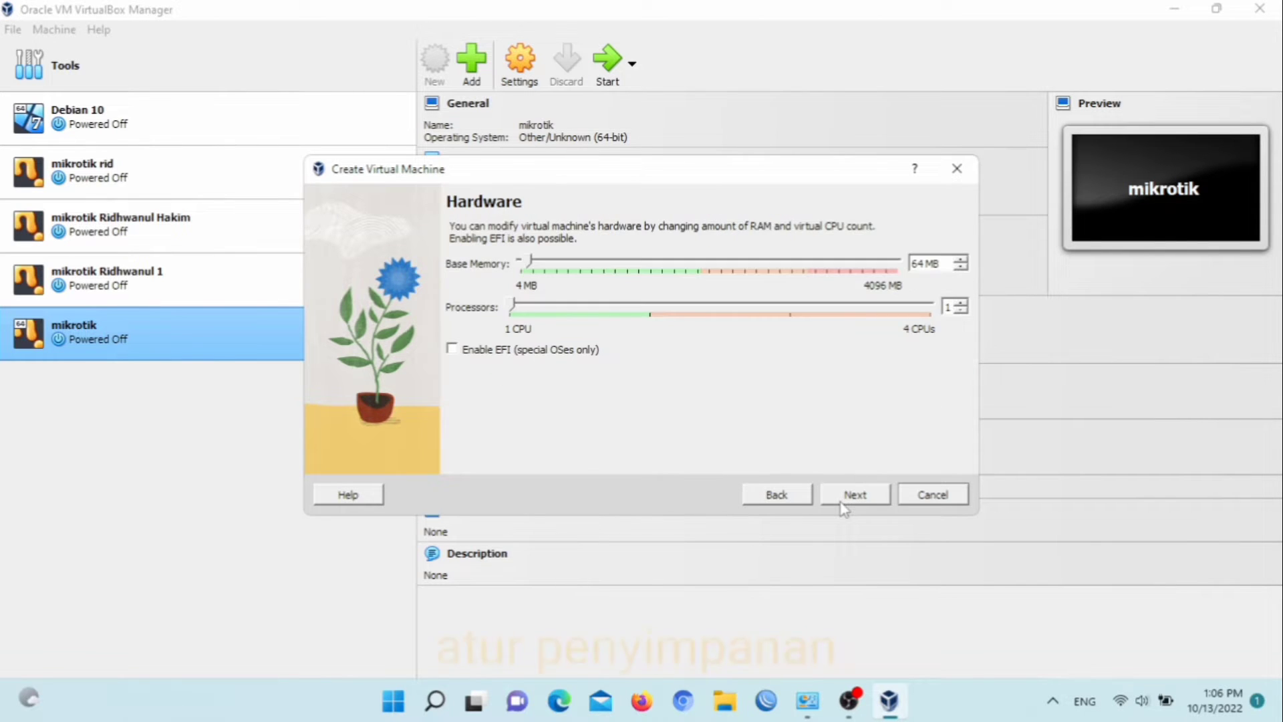
Set the base memory to 448 MB and continue to the virtual hard disk page
{"action": "left_click", "coordinate": [633, 264]}
{"action": "left_click", "coordinate": [633, 265]}
{"action": "left_click", "coordinate": [632, 264]}
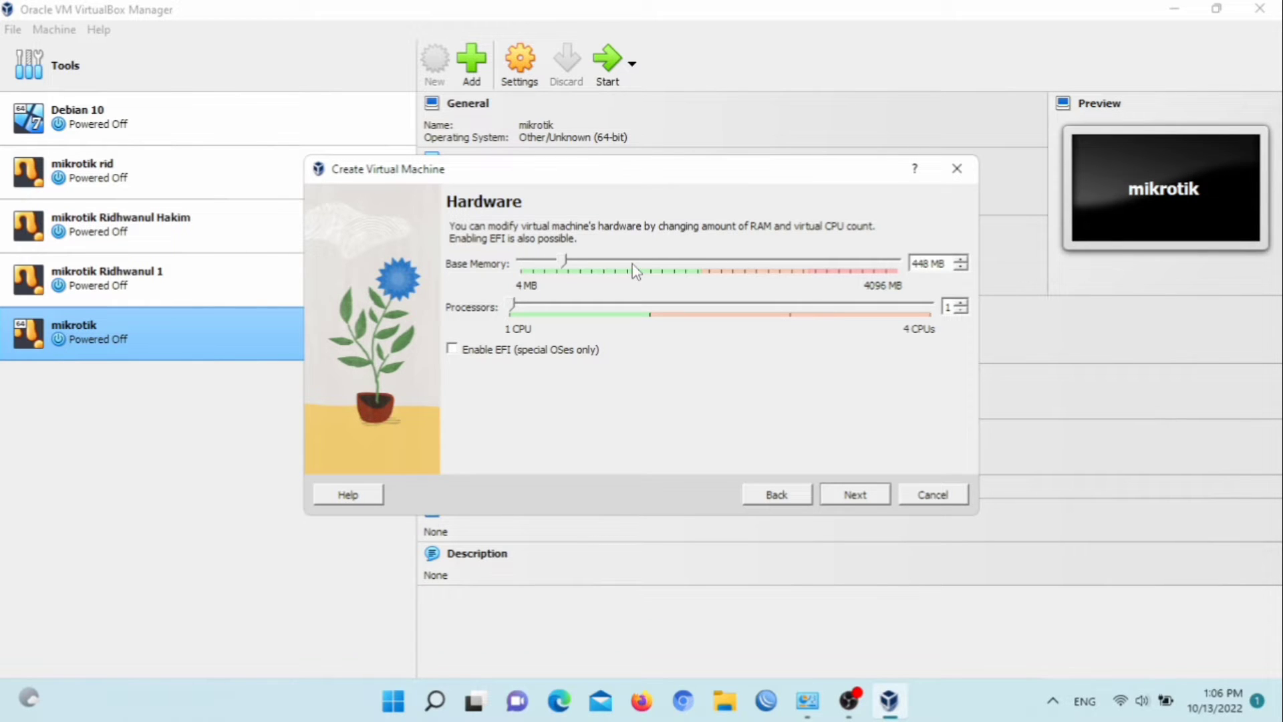
{"action": "left_click", "coordinate": [862, 501]}
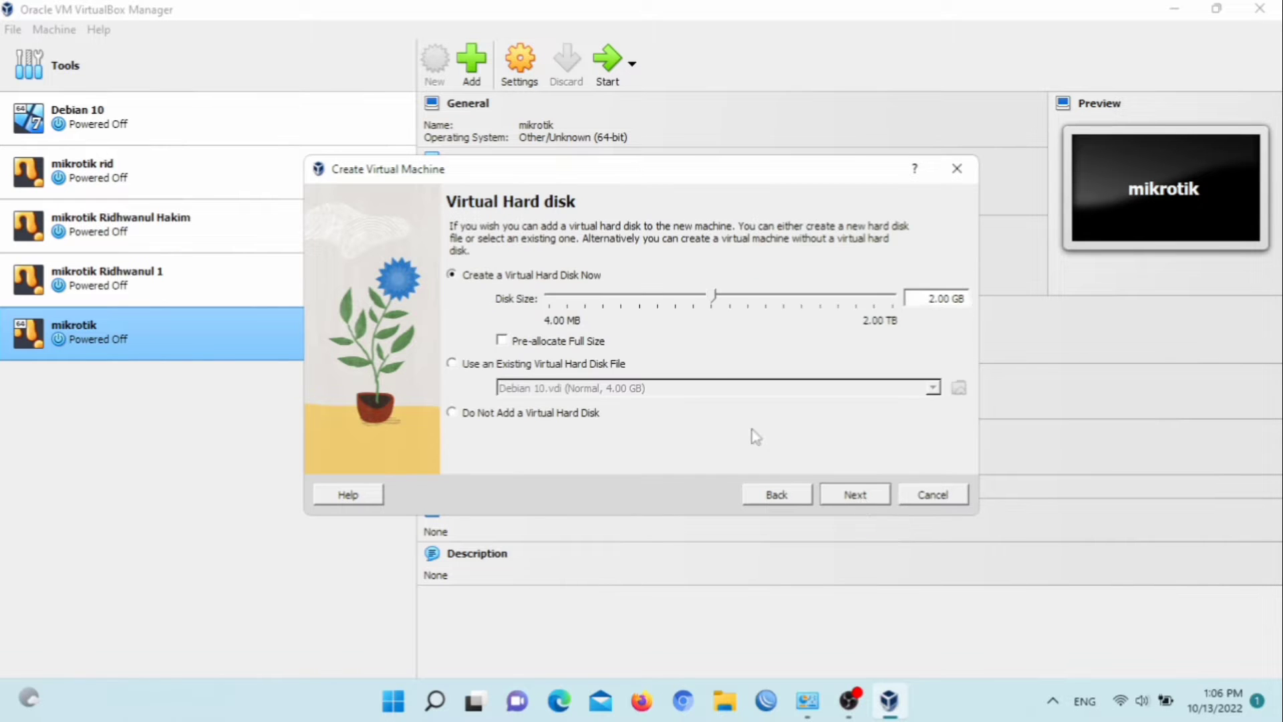
Create a new virtual hard disk of 4.00 GB and finish creating the machine
{"action": "left_click", "coordinate": [783, 311]}
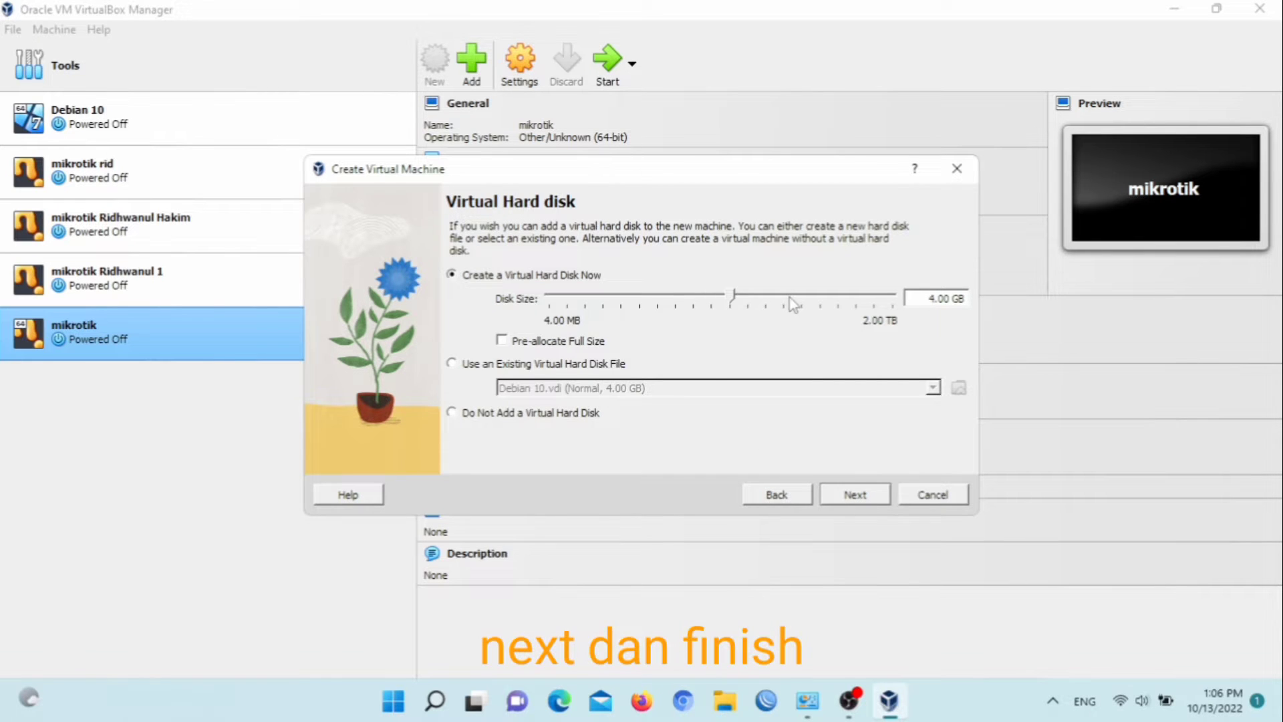
{"action": "left_click", "coordinate": [853, 497]}
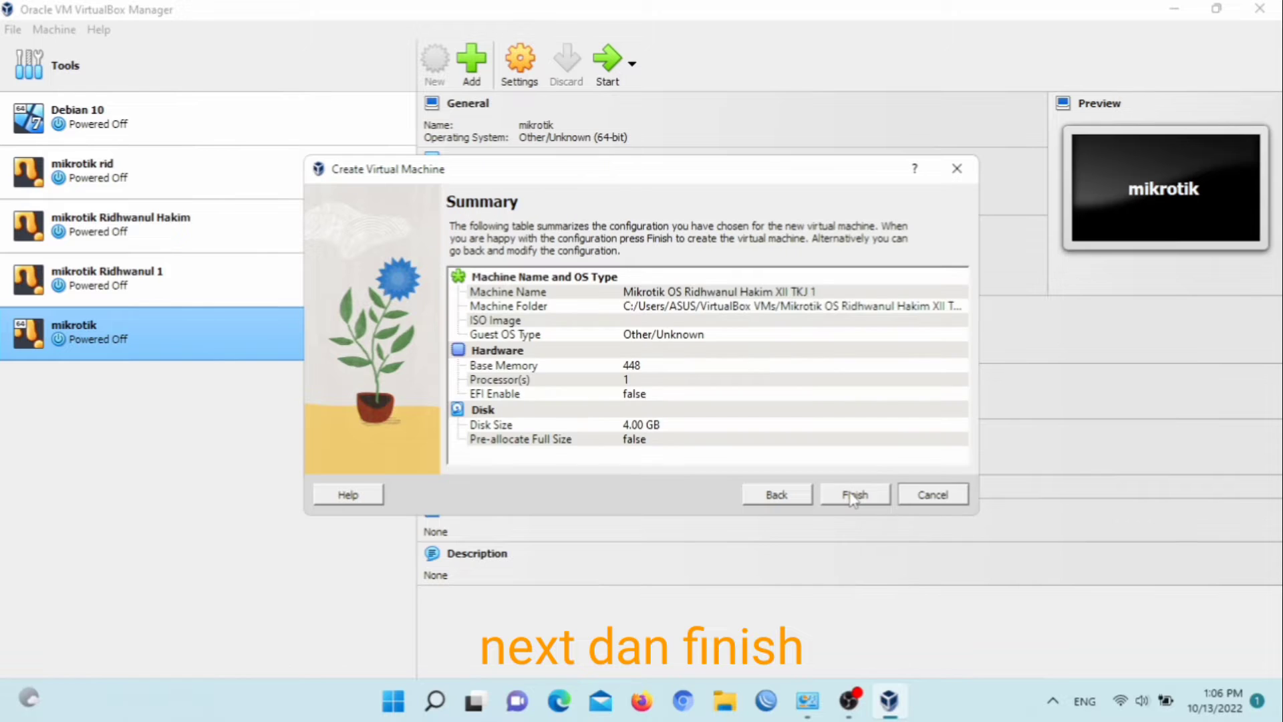
{"action": "left_click", "coordinate": [852, 498]}
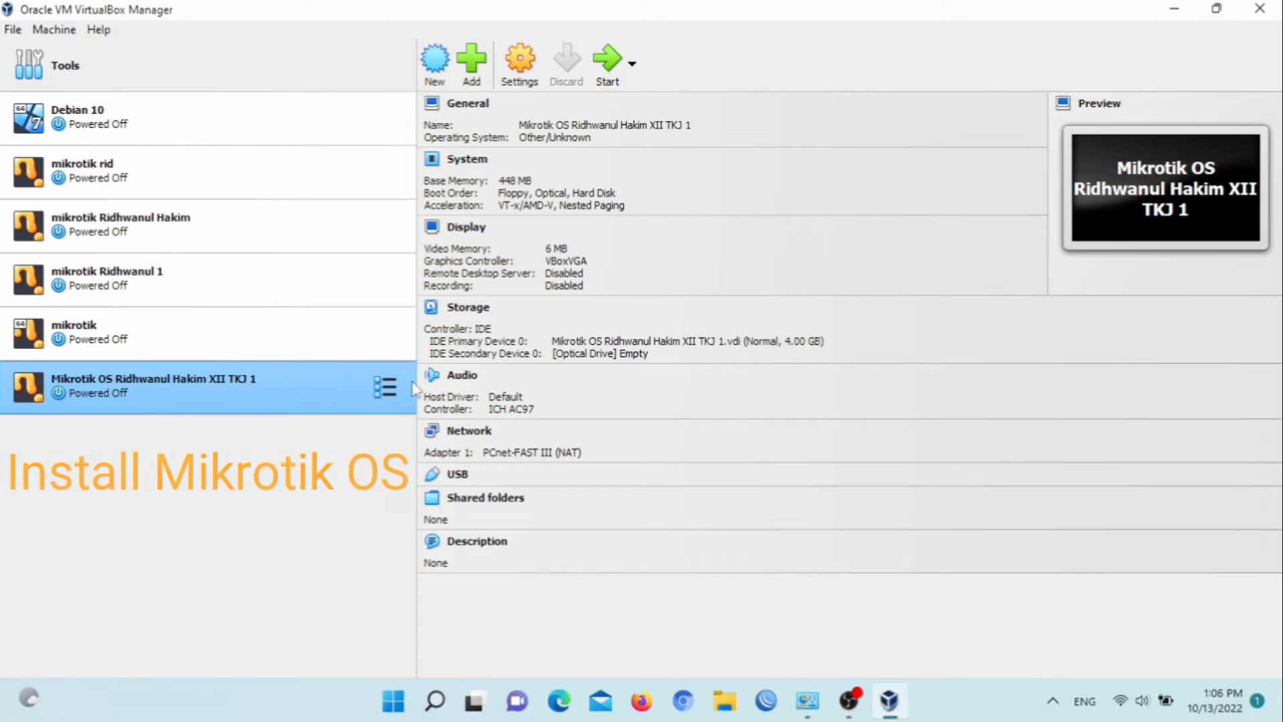
Open the new machine's settings and load the mikrotik-6.48.6.iso image into the empty optical drive under Storage
{"action": "left_click", "coordinate": [509, 66]}
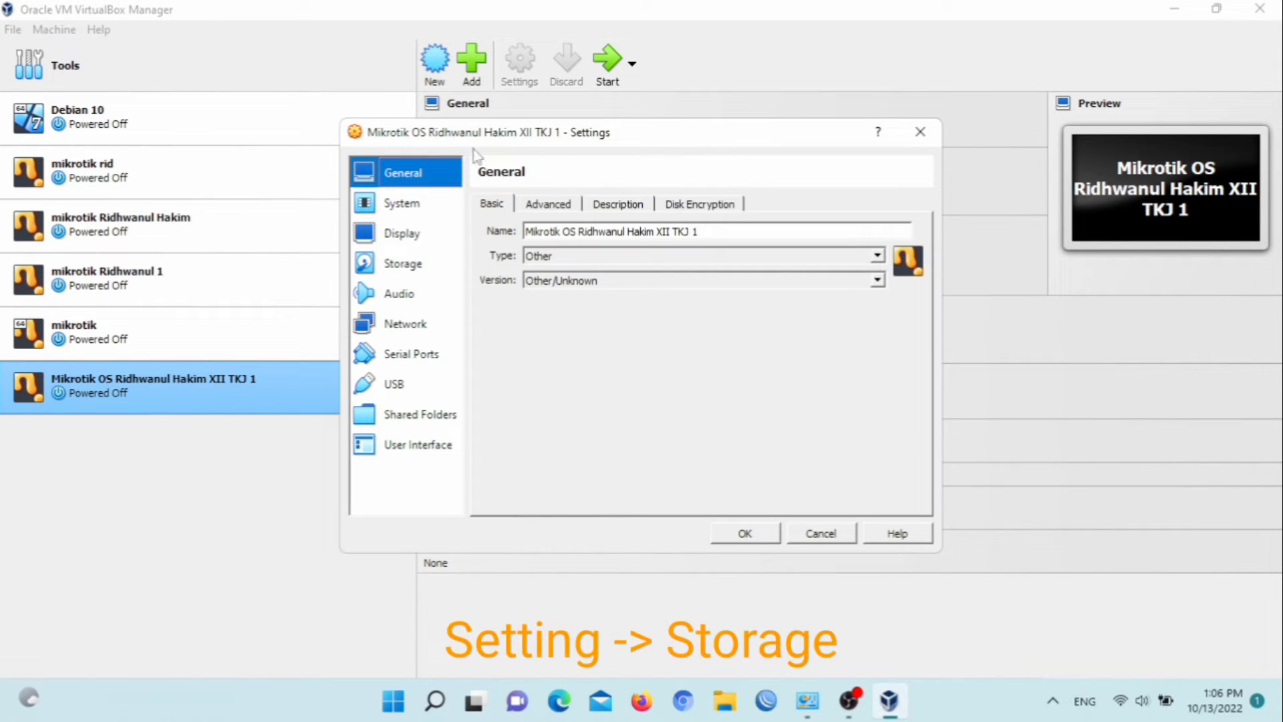
{"action": "left_click", "coordinate": [432, 208]}
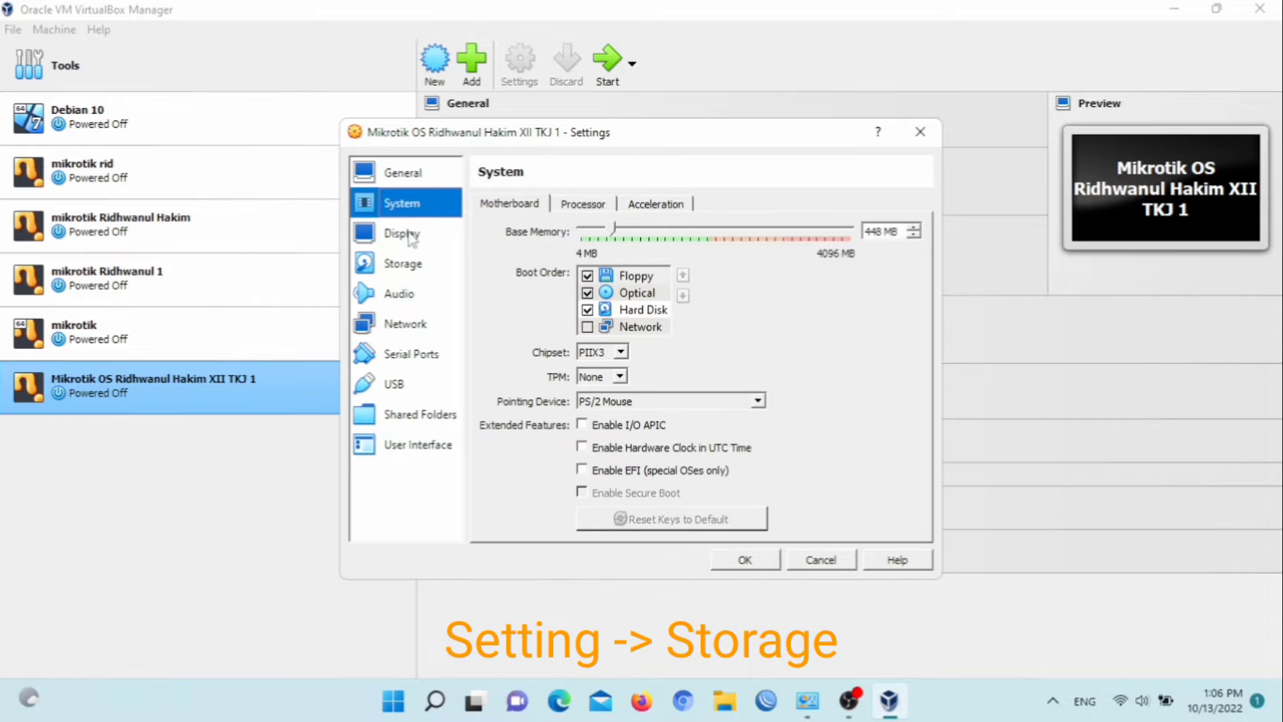
{"action": "left_click", "coordinate": [411, 235]}
{"action": "left_click", "coordinate": [420, 260]}
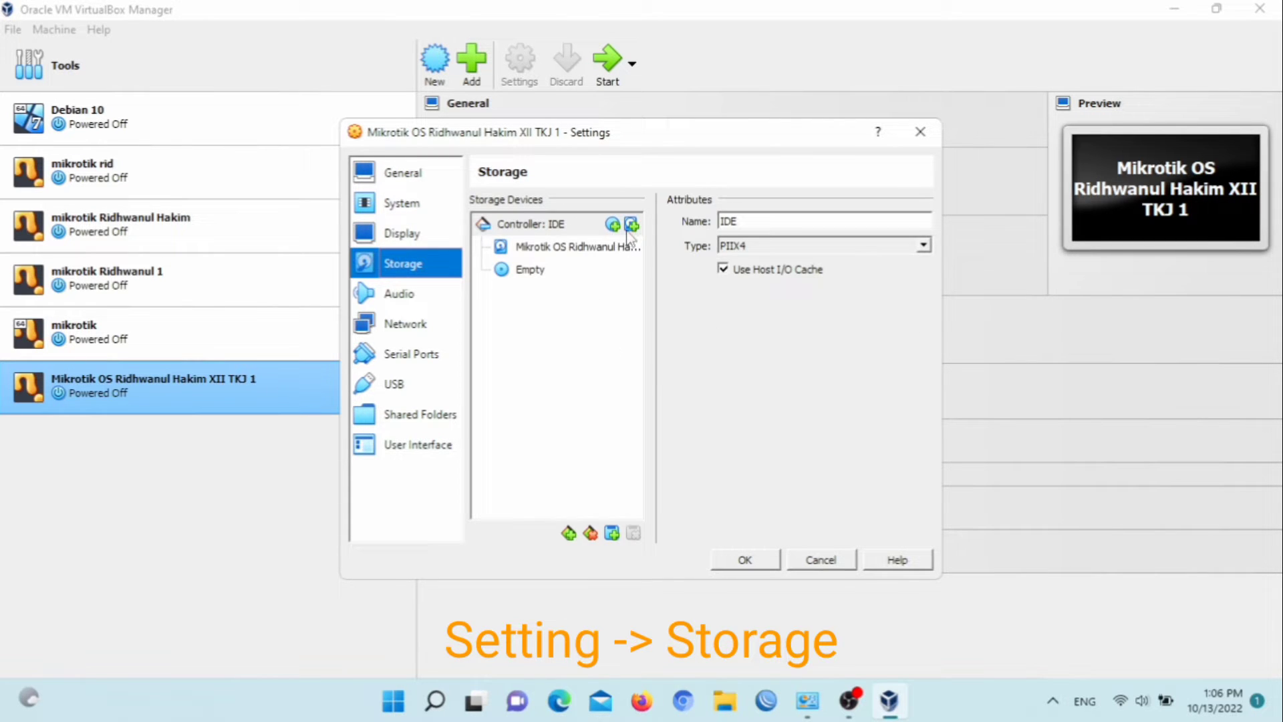
{"action": "left_click", "coordinate": [583, 267]}
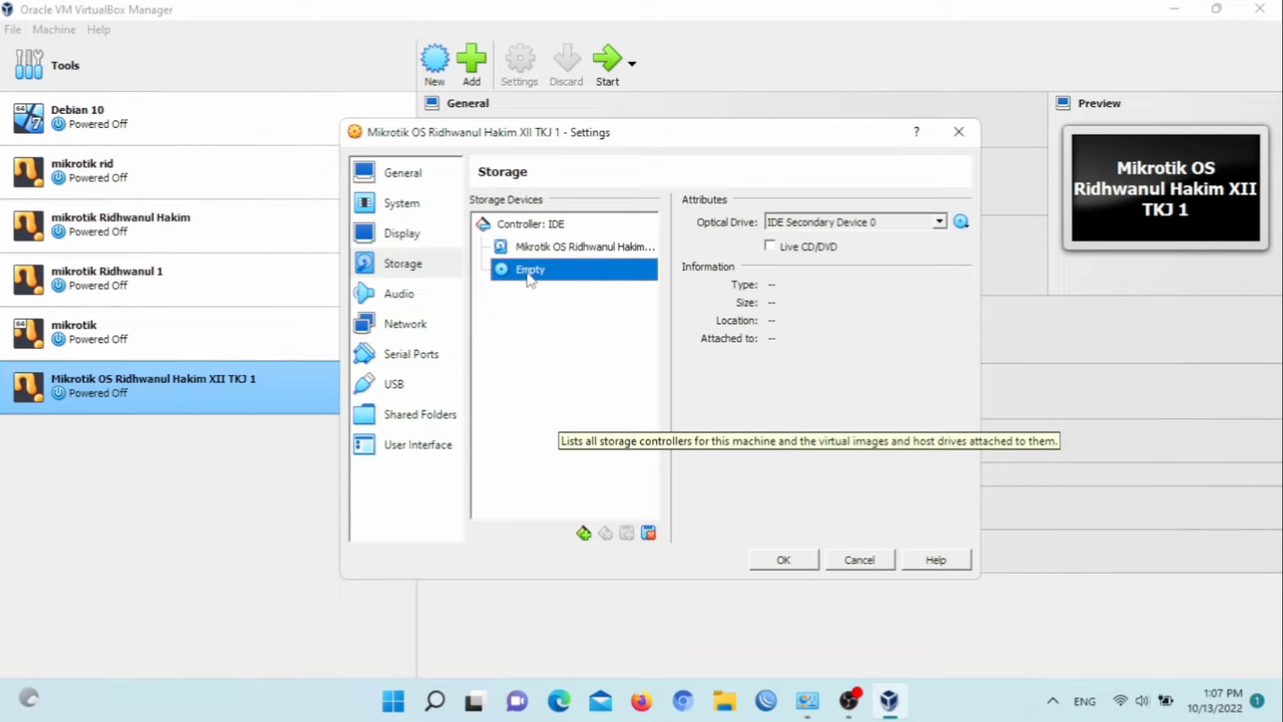
{"action": "left_click", "coordinate": [962, 221]}
{"action": "left_click", "coordinate": [1015, 317]}
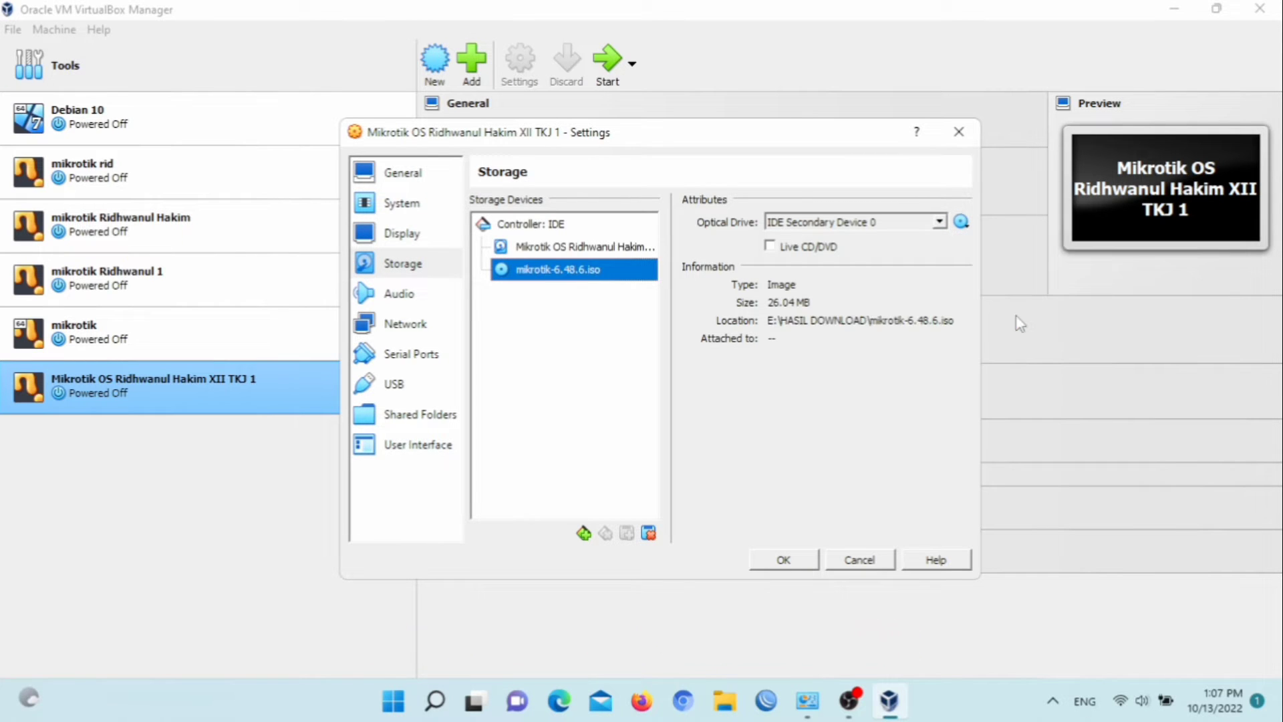
Enable network adapter 2 and attach it to Host-only Adapter
{"action": "left_click", "coordinate": [416, 328]}
{"action": "left_click", "coordinate": [419, 298]}
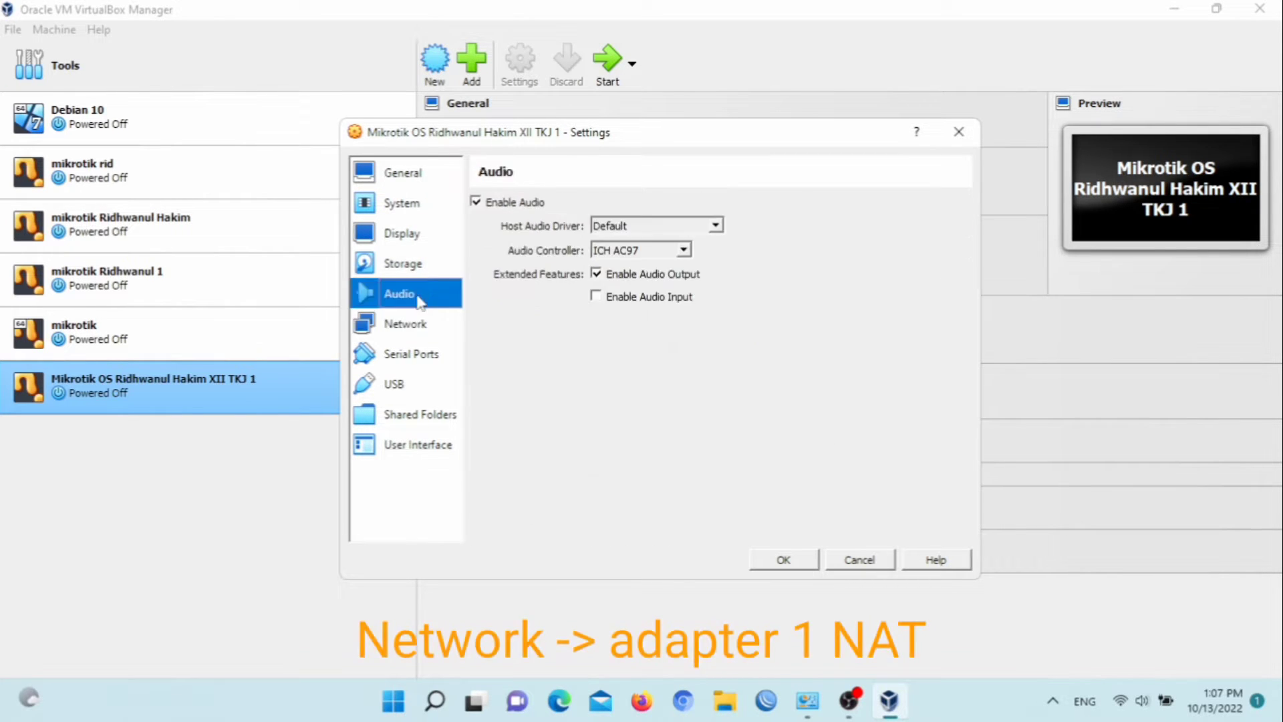
{"action": "left_click", "coordinate": [419, 327]}
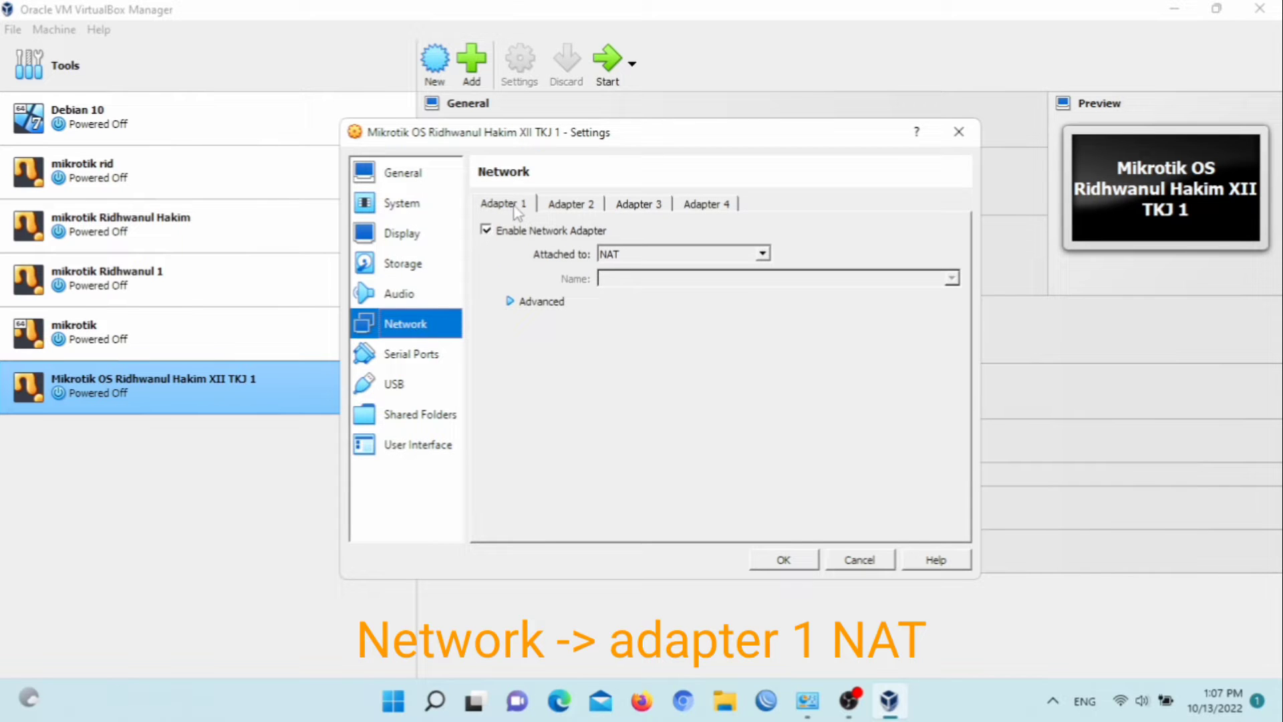
{"action": "left_click", "coordinate": [565, 205]}
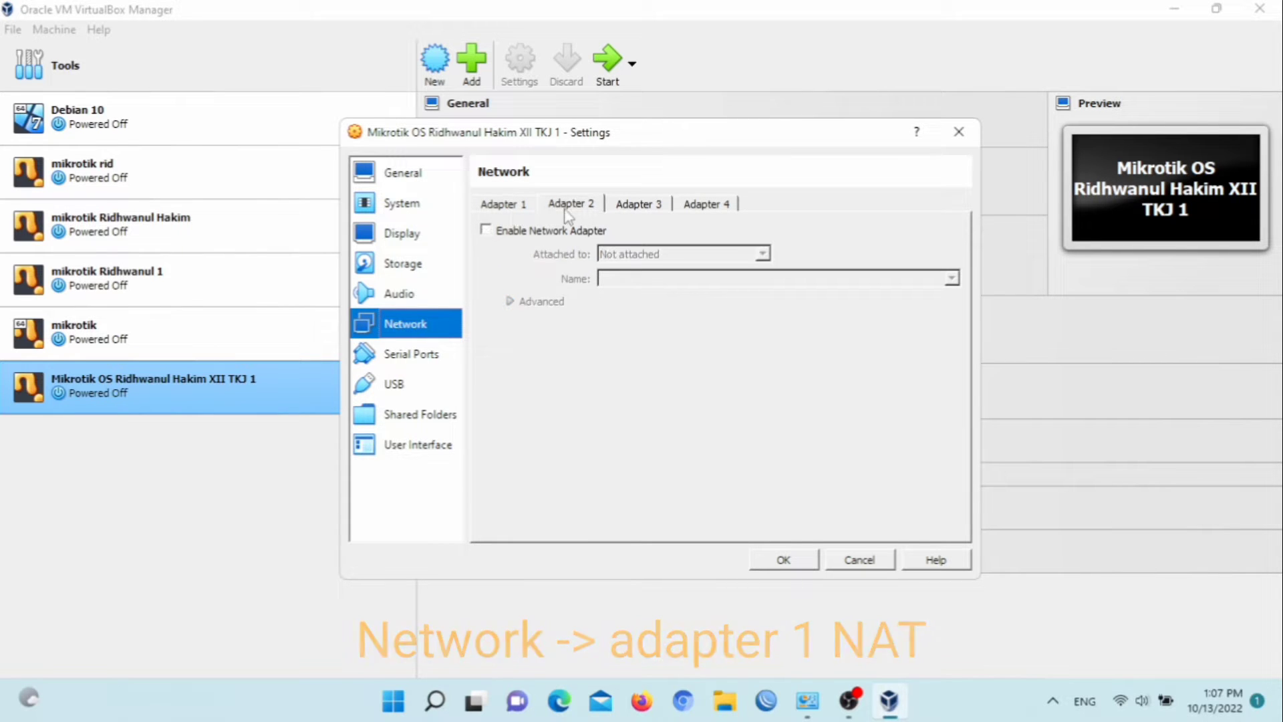
{"action": "left_click", "coordinate": [486, 230]}
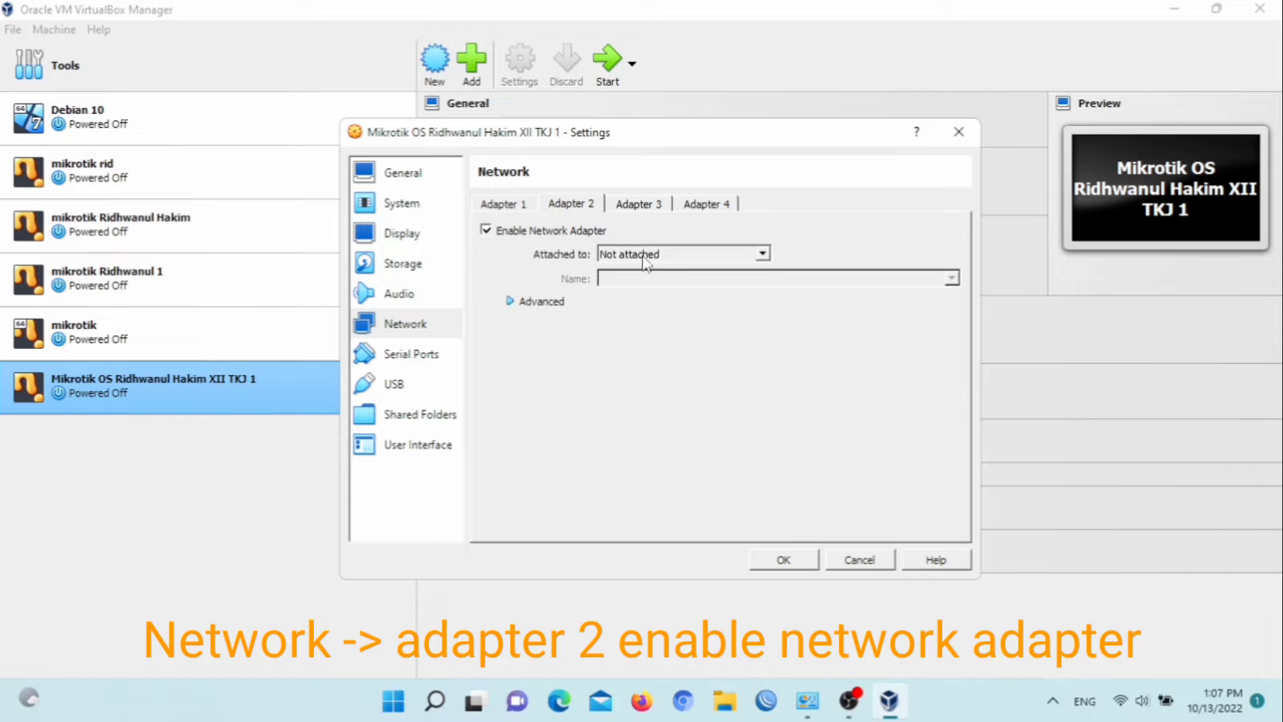
{"action": "left_click", "coordinate": [643, 257]}
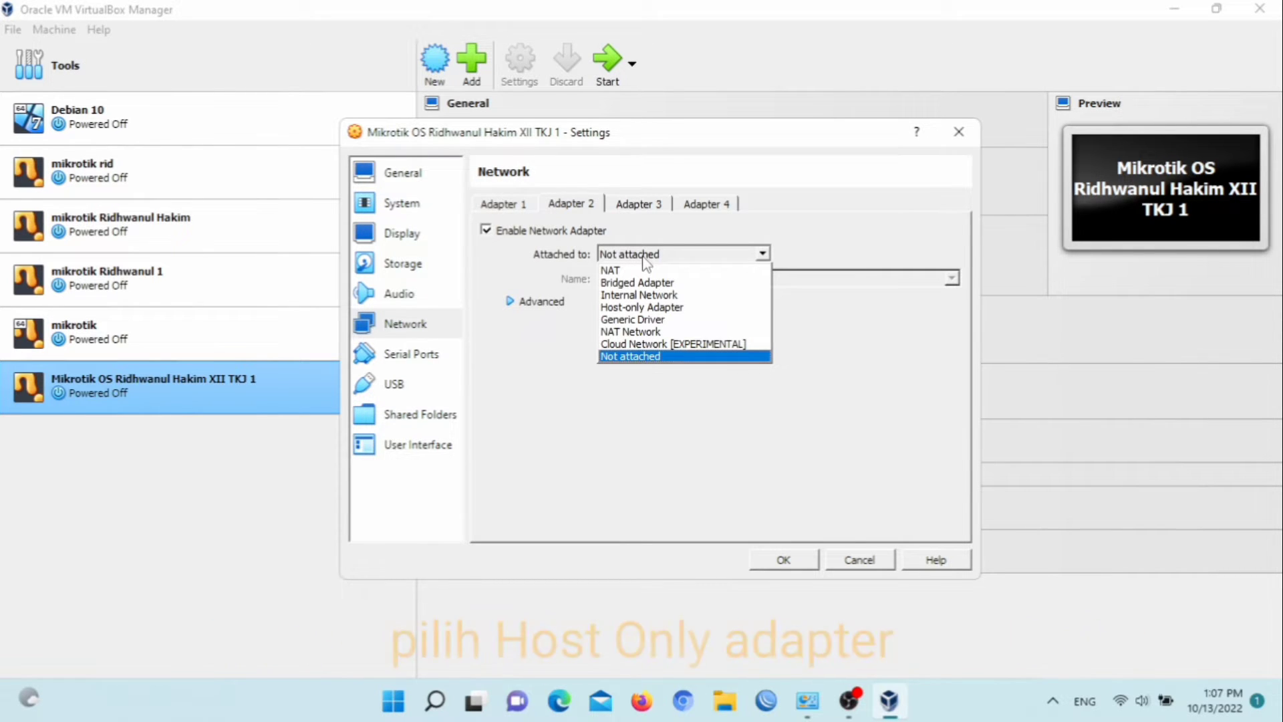
{"action": "left_click", "coordinate": [640, 307]}
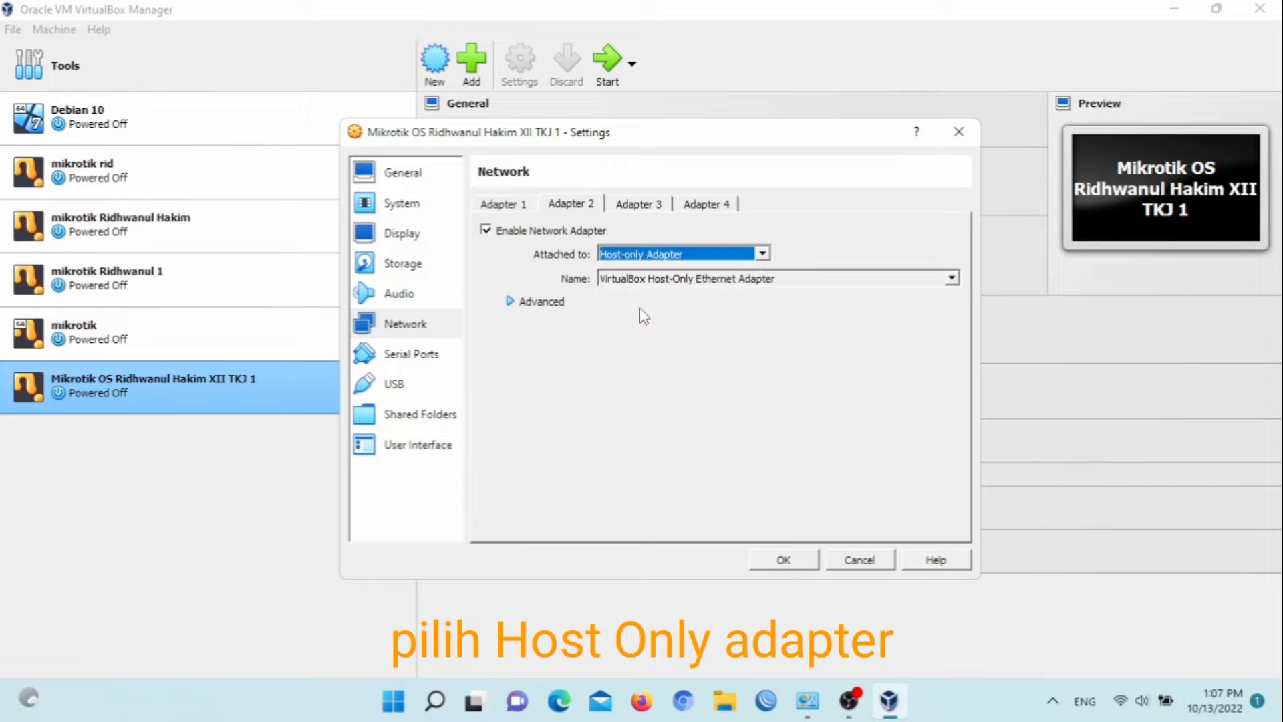
Set adapter 2's promiscuous mode to Allow All and save the settings
{"action": "left_click", "coordinate": [516, 302]}
{"action": "left_click", "coordinate": [688, 359]}
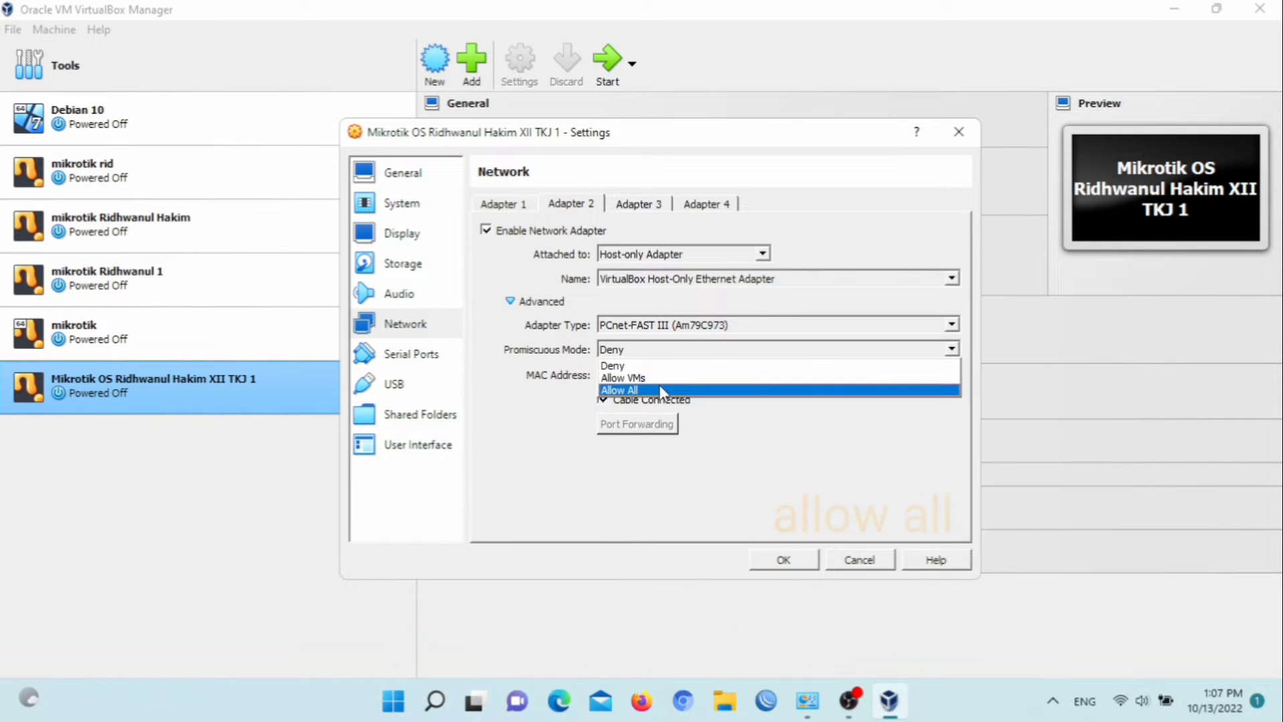
{"action": "left_click", "coordinate": [659, 389]}
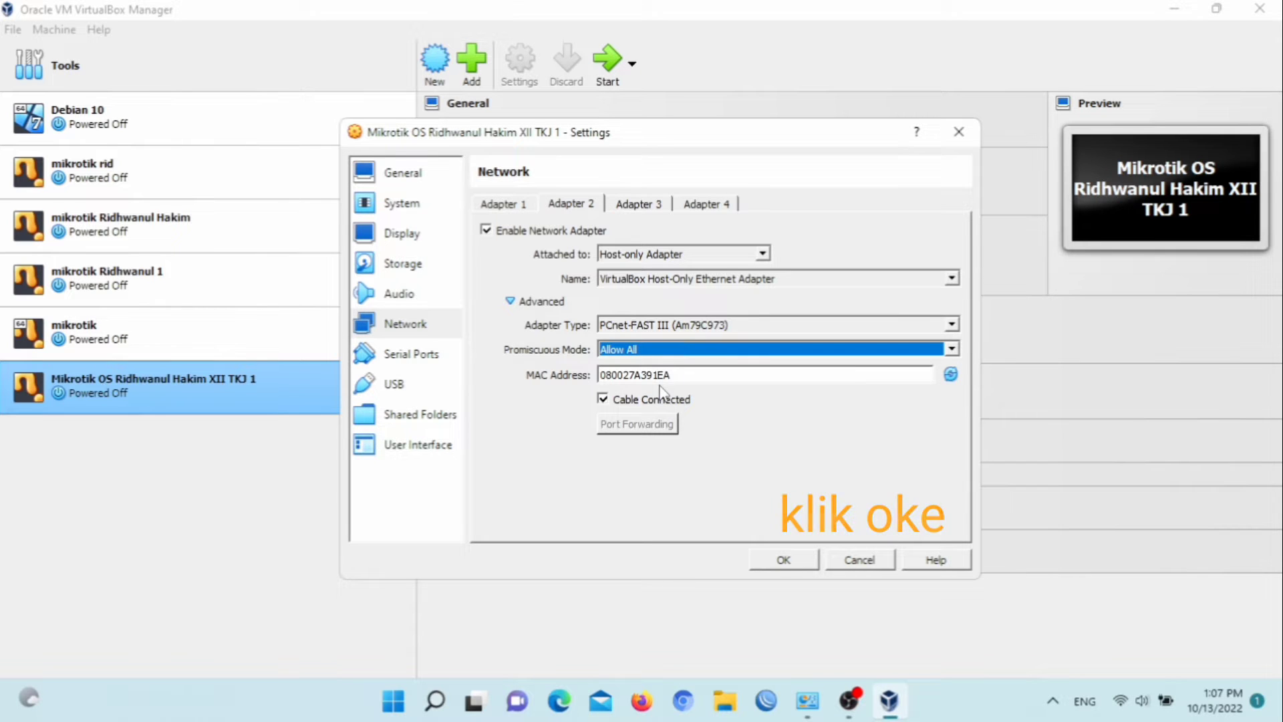
{"action": "left_click", "coordinate": [775, 564]}
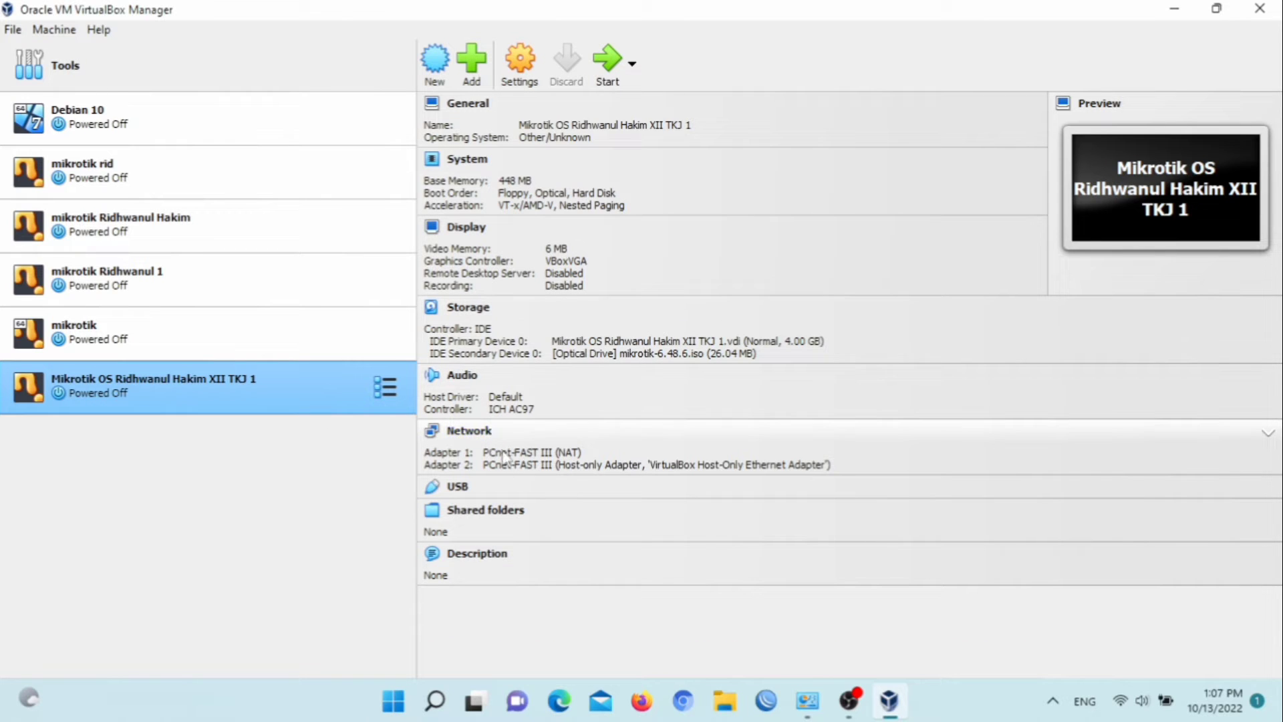
Start the machine, select all MikroTik packages, begin installing, and decline keeping the old configuration
{"action": "left_click", "coordinate": [603, 61]}
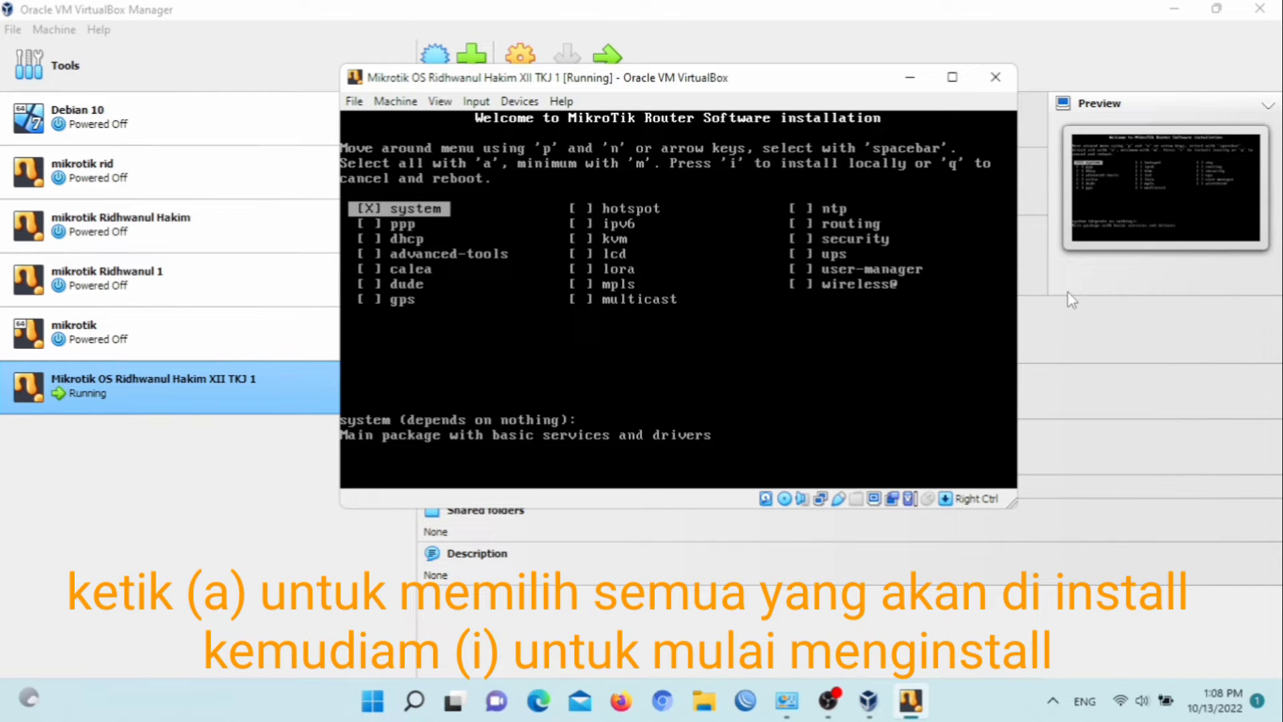
{"action": "key", "text": "a"}
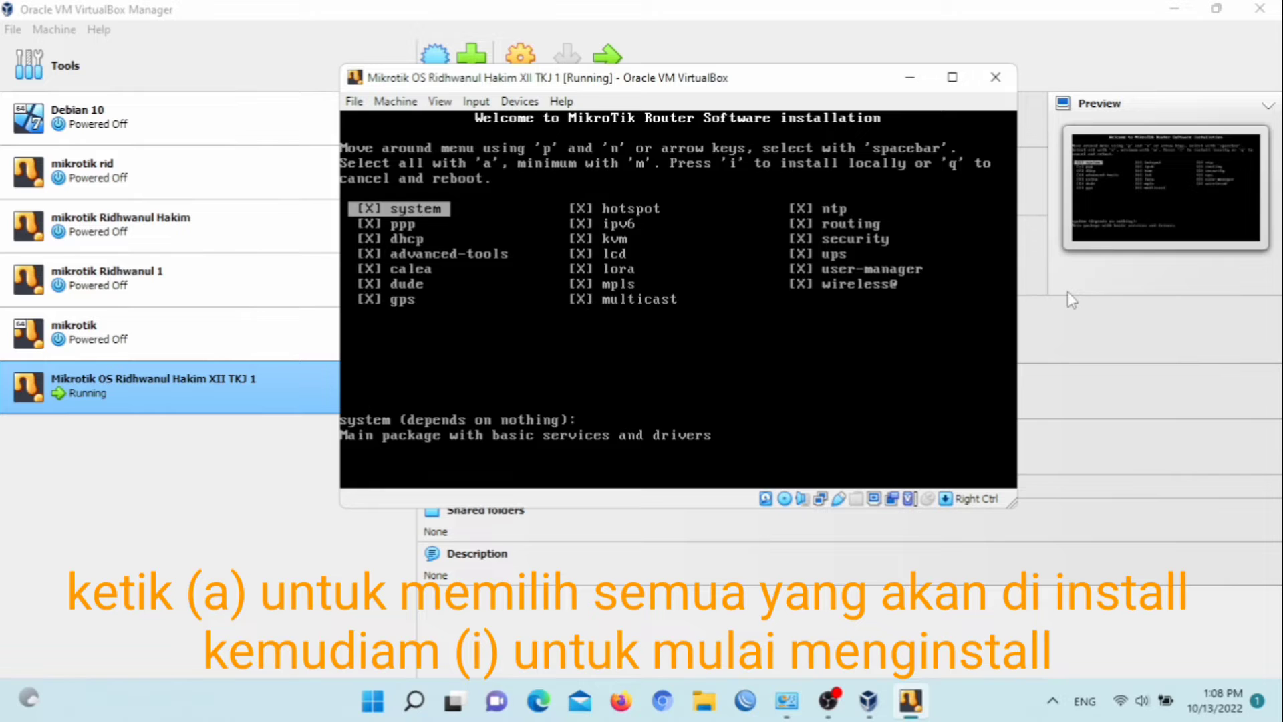
{"action": "key", "text": "i"}
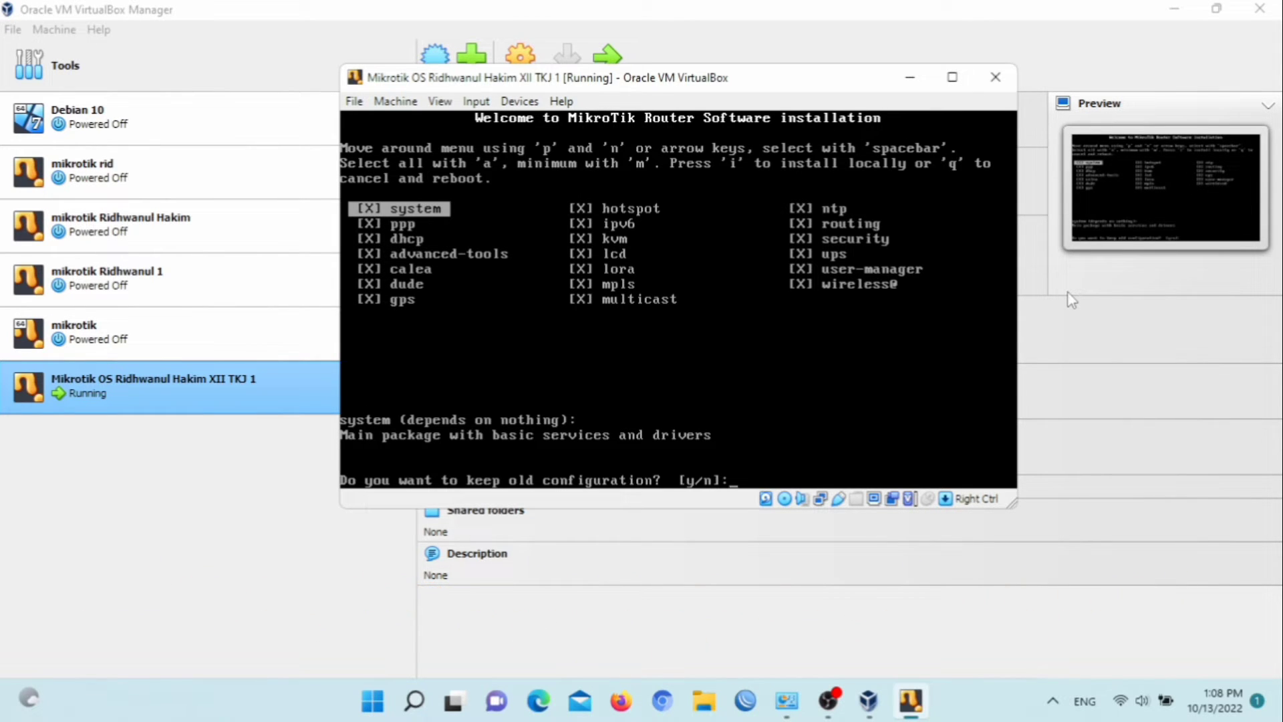
{"action": "key", "text": "n"}
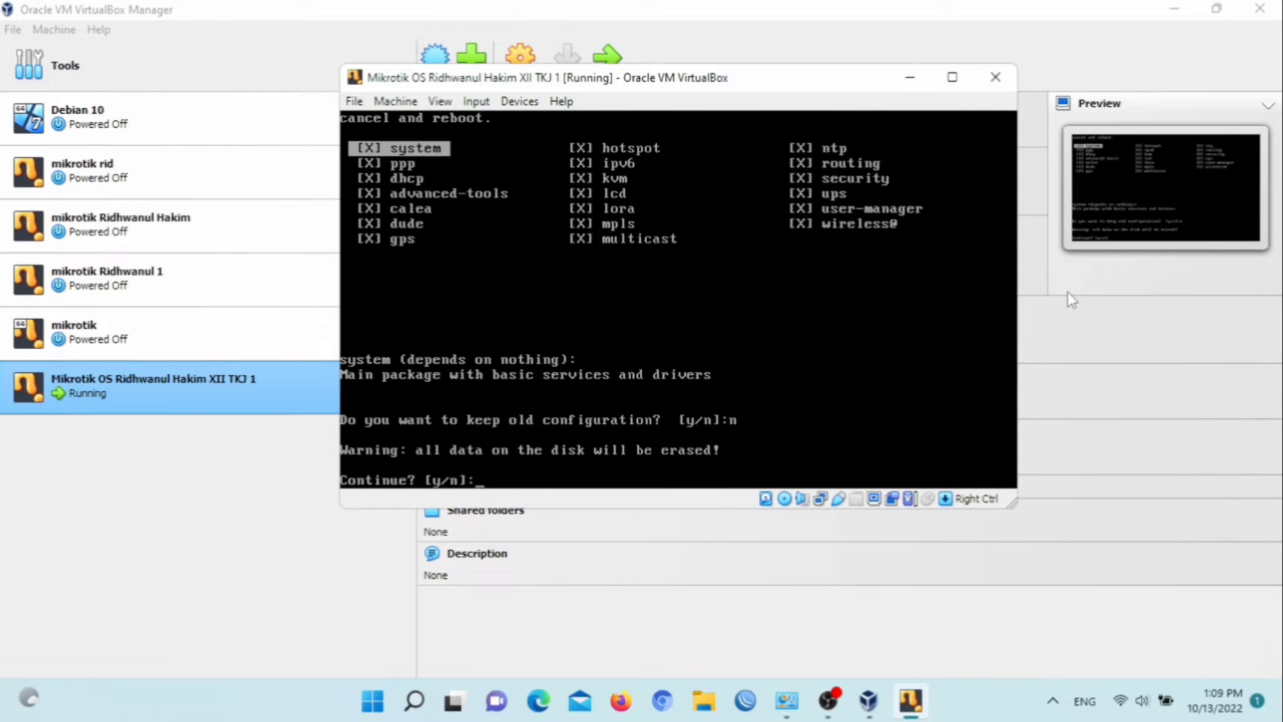
Confirm the installation, remove the MikroTik CD from the virtual optical drive, and reboot the machine
{"action": "key", "text": "y"}
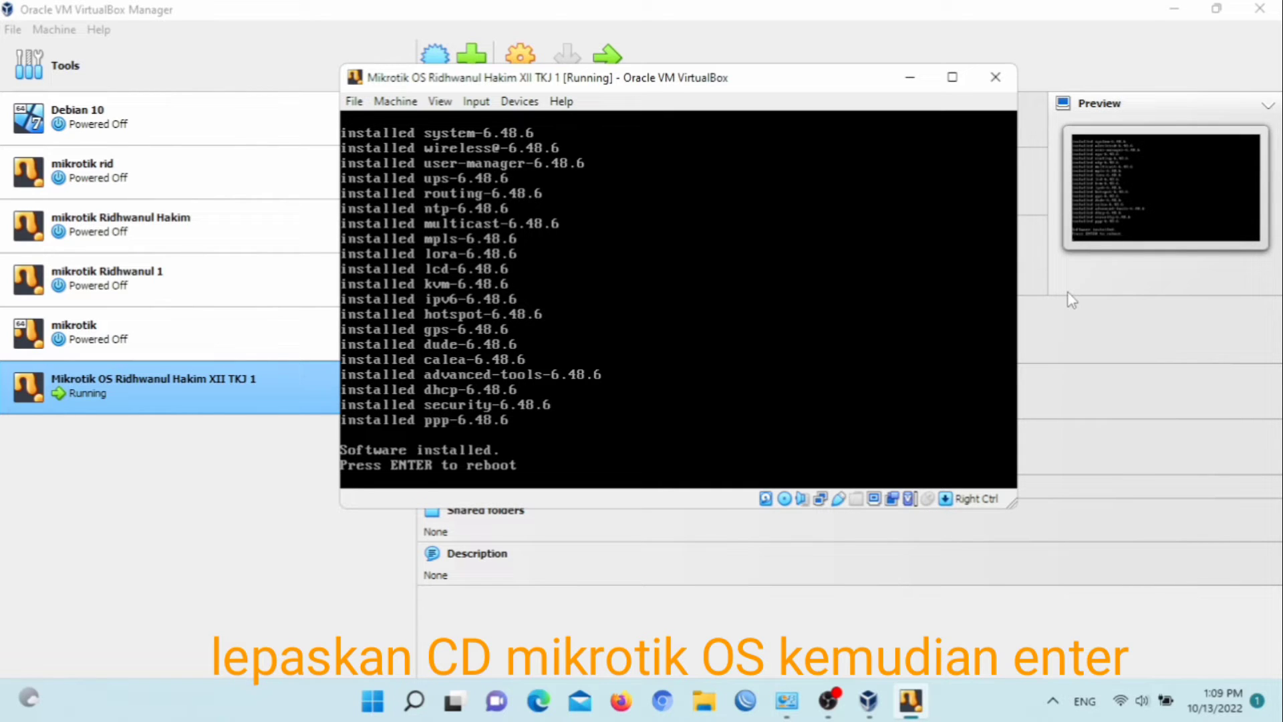
{"action": "left_click", "coordinate": [784, 505]}
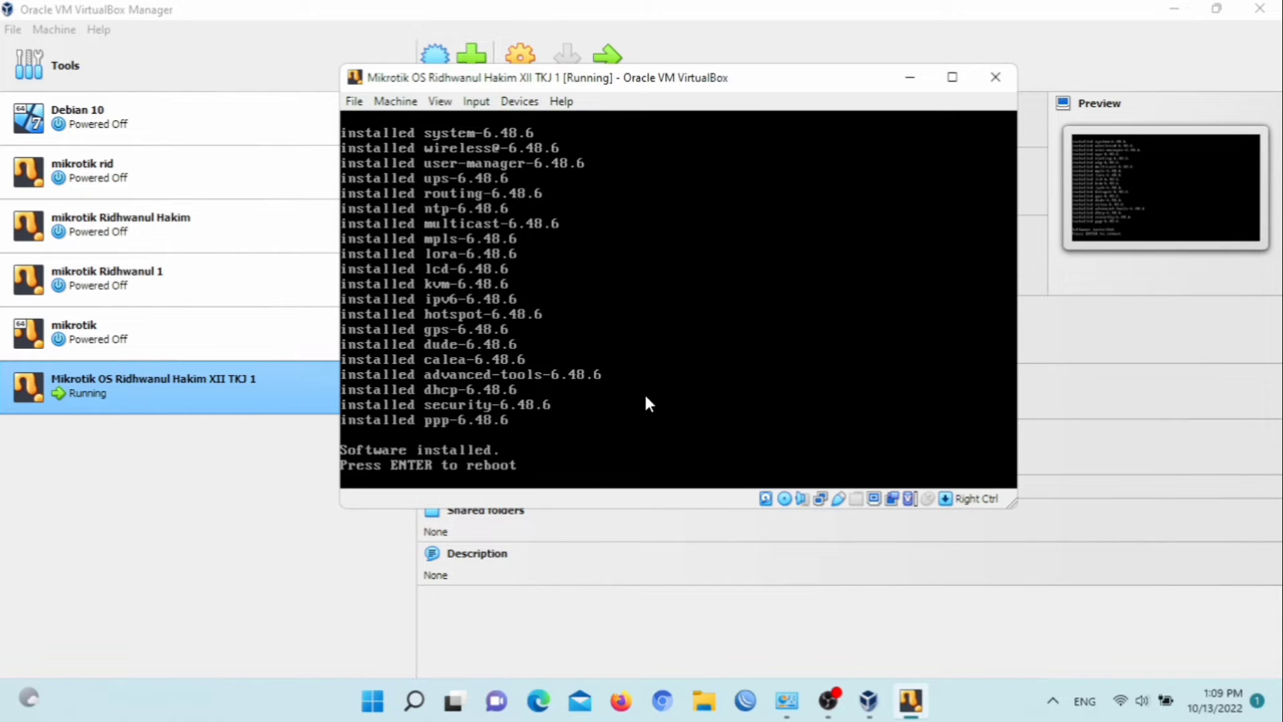
{"action": "left_click", "coordinate": [639, 360]}
{"action": "key", "text": "Return"}
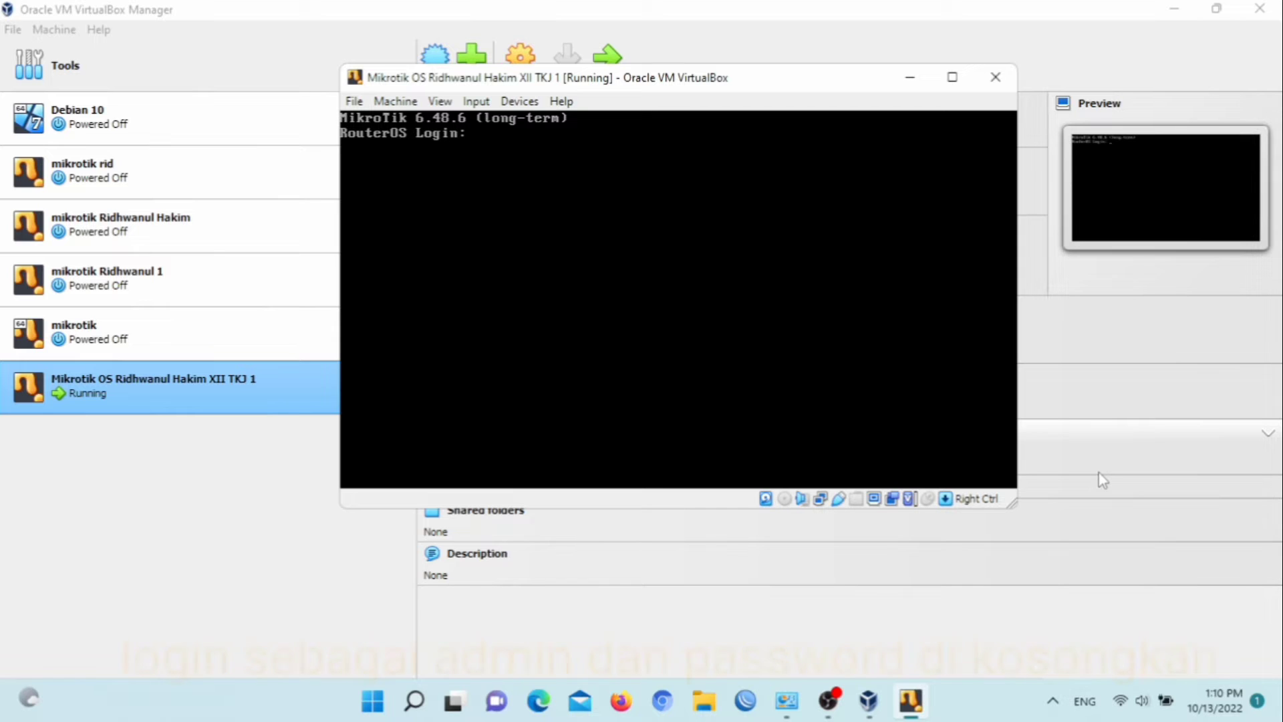
Log in to RouterOS as admin with an empty password and decline viewing the software license
{"action": "type", "text": "admin"}
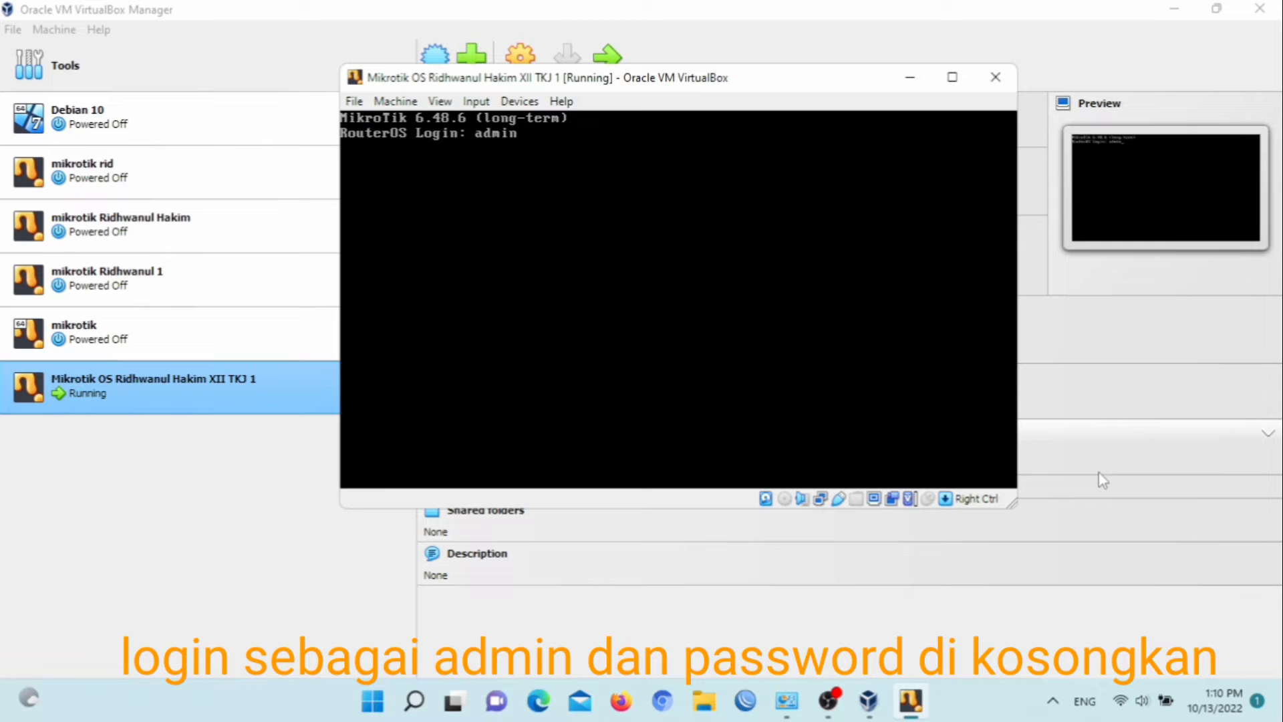
{"action": "key", "text": "Return"}
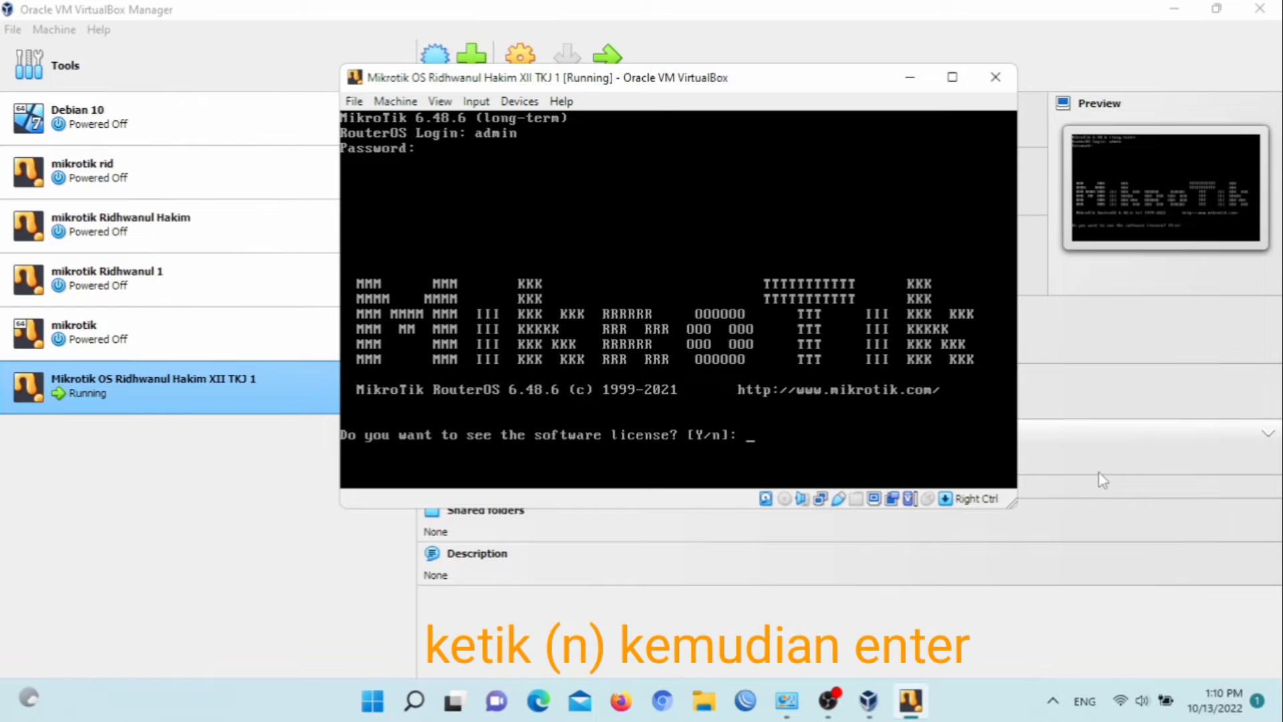
{"action": "type", "text": "n"}
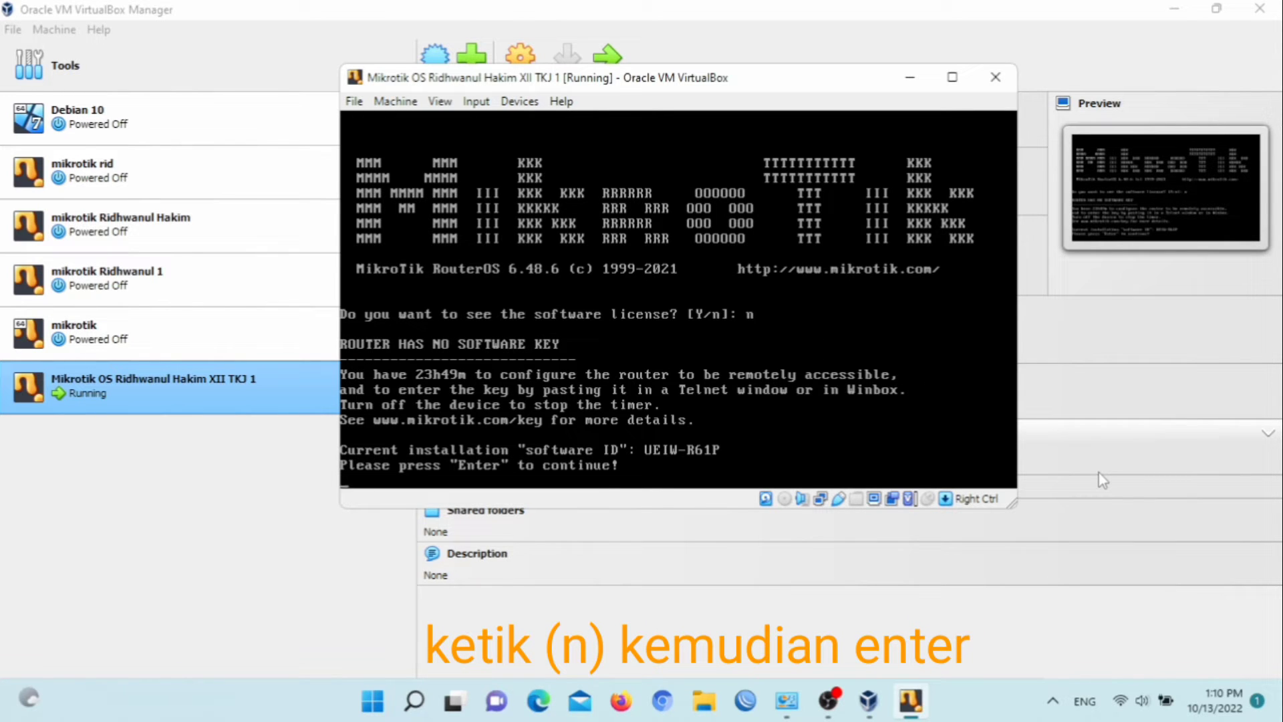
{"action": "key", "text": "Return"}
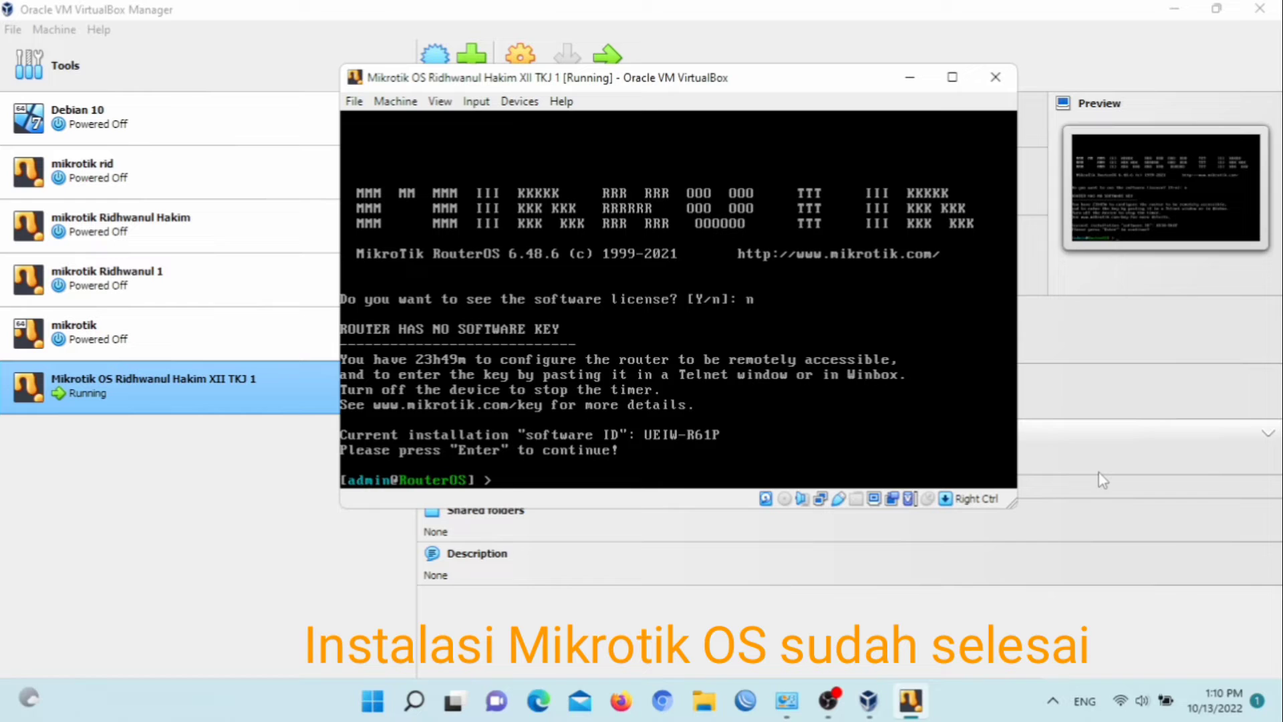
Run the interface print command to list the router's interfaces
{"action": "type", "text": "interface "}
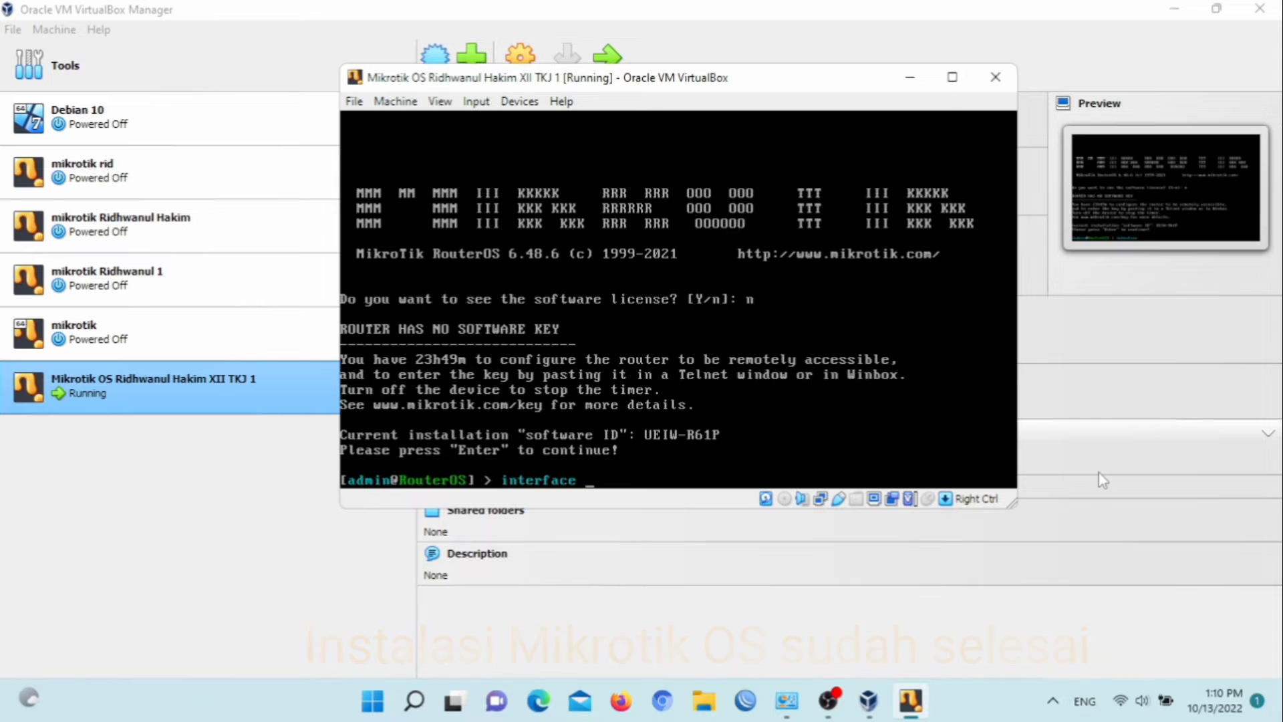
{"action": "type", "text": "print"}
{"action": "key", "text": "Return"}
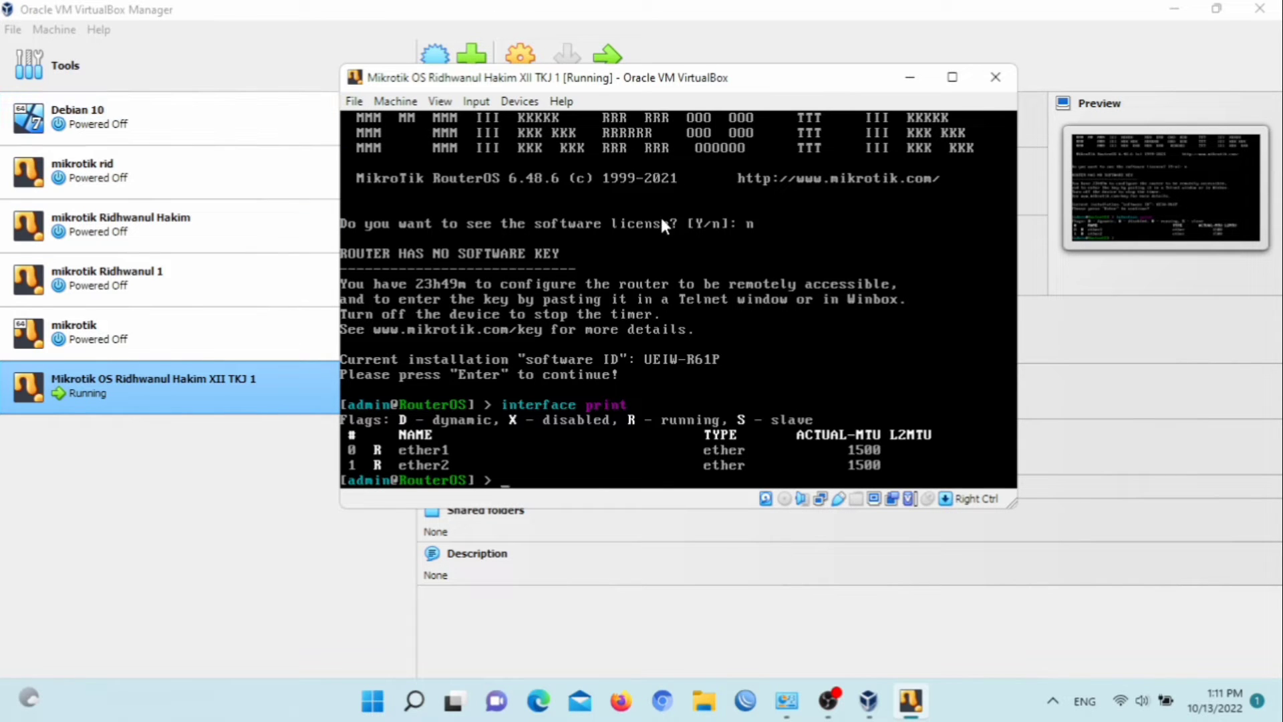
Move the VM console window aside and launch Winbox, allowing it to run past the security warning
{"action": "double_click", "coordinate": [716, 79]}
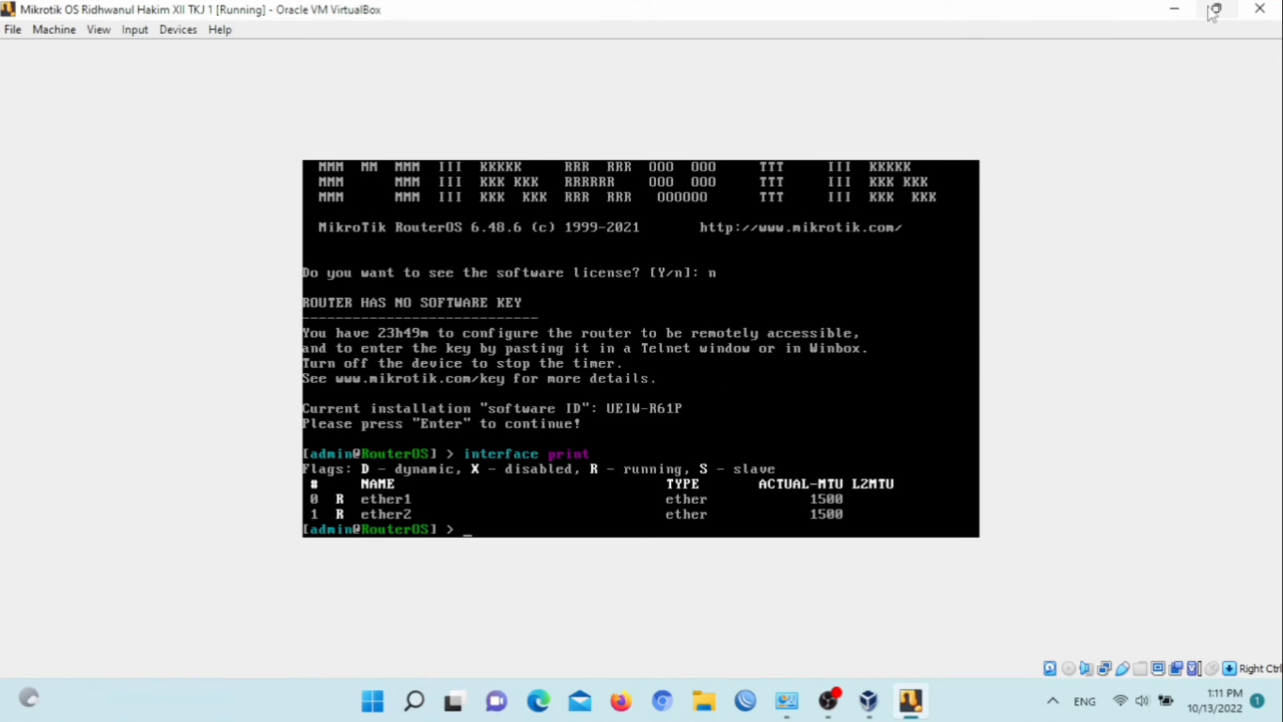
{"action": "left_click", "coordinate": [1216, 9]}
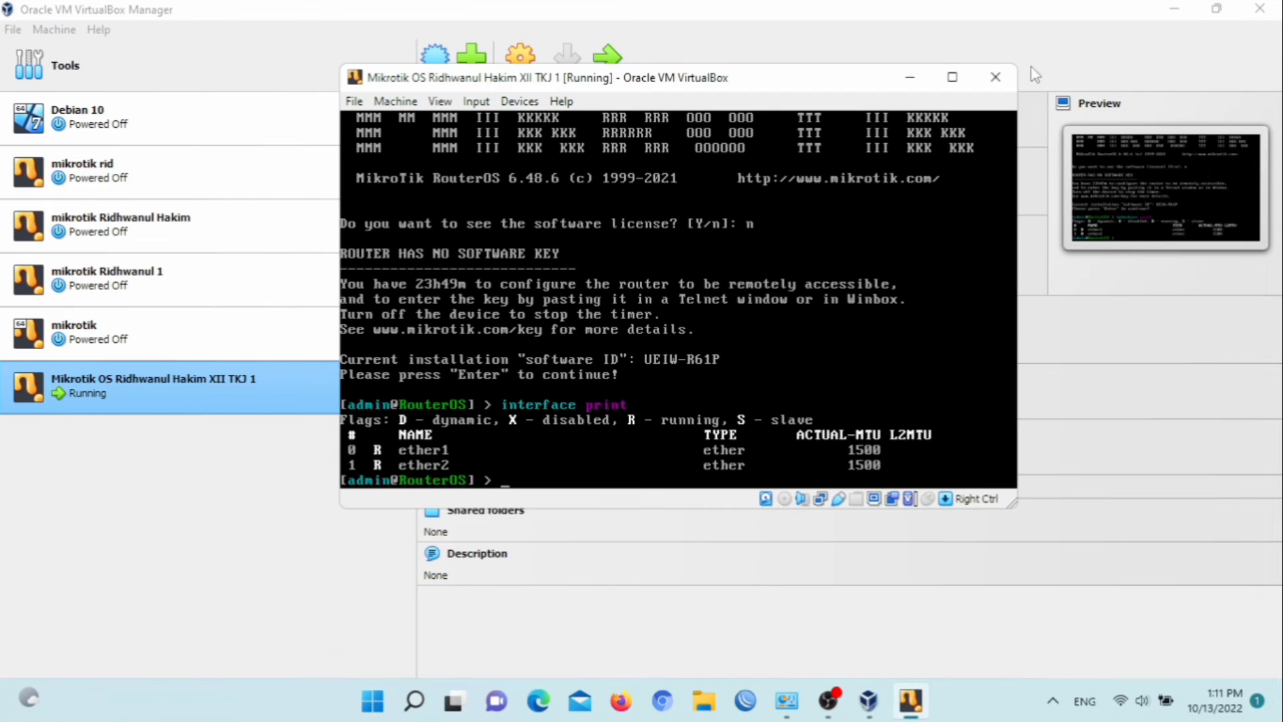
{"action": "double_click", "coordinate": [861, 84]}
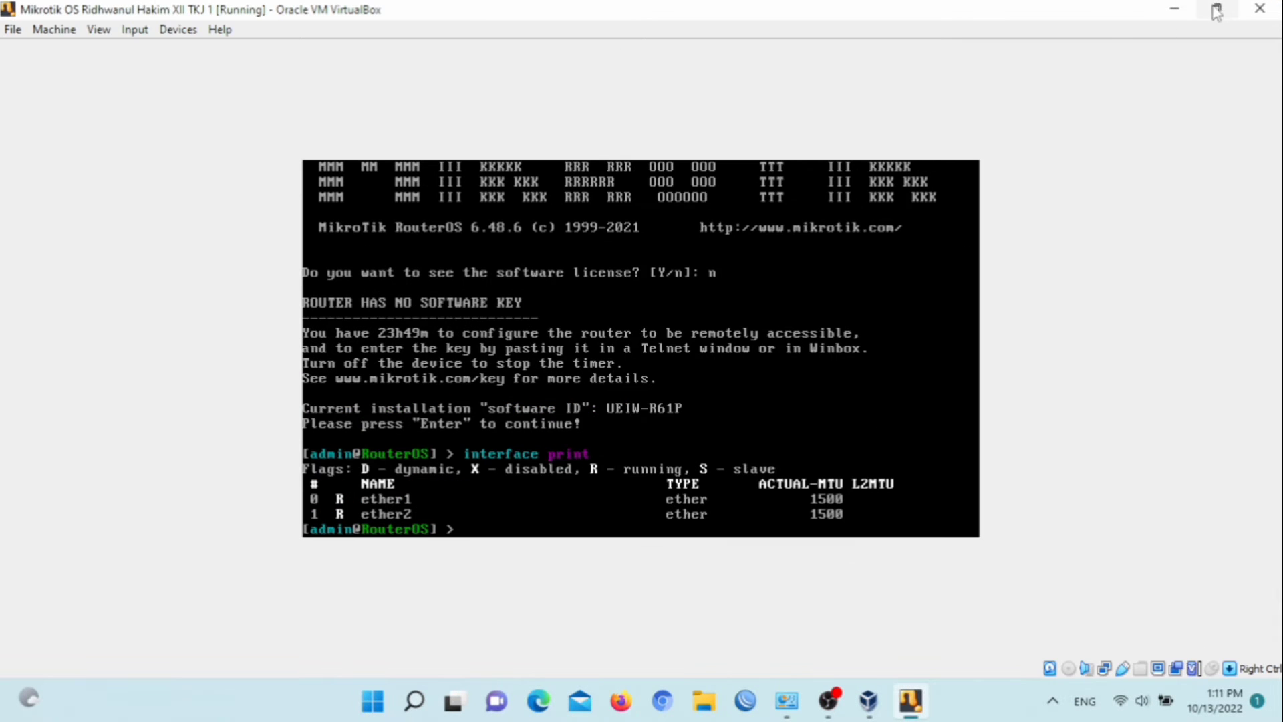
{"action": "left_click", "coordinate": [1217, 10]}
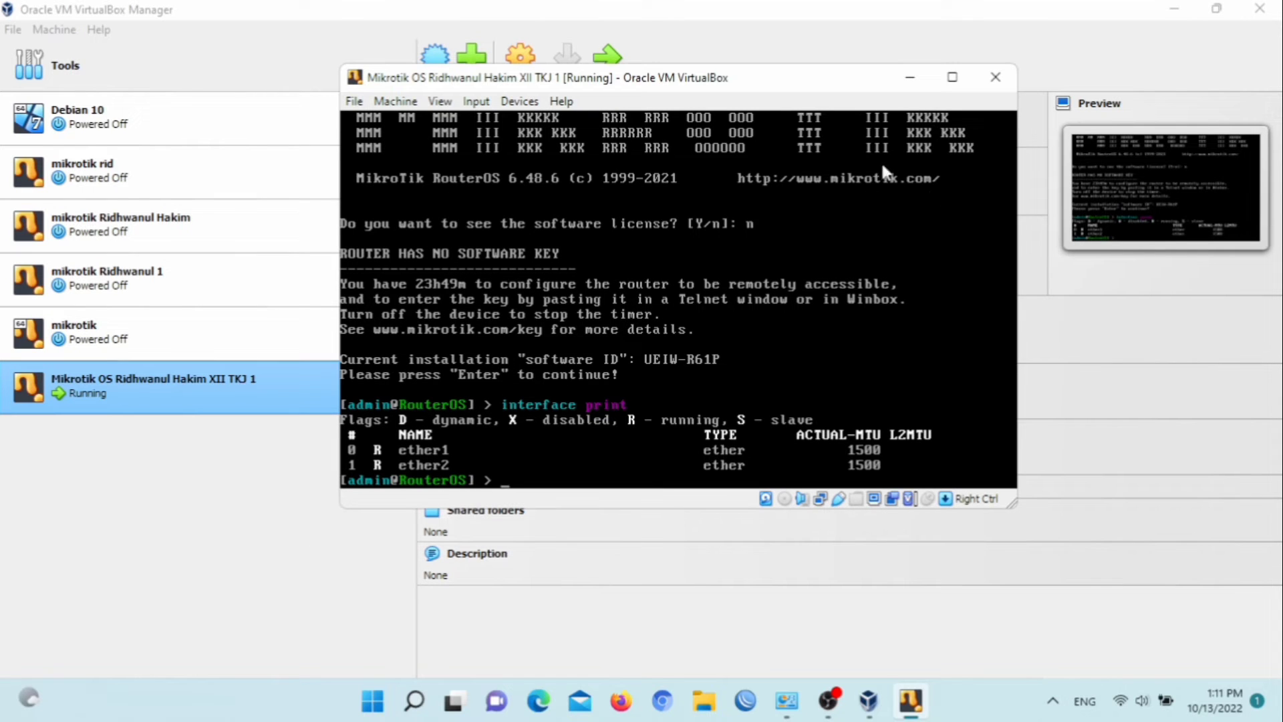
{"action": "left_click_drag", "start_coordinate": [473, 83], "coordinate": [742, 63]}
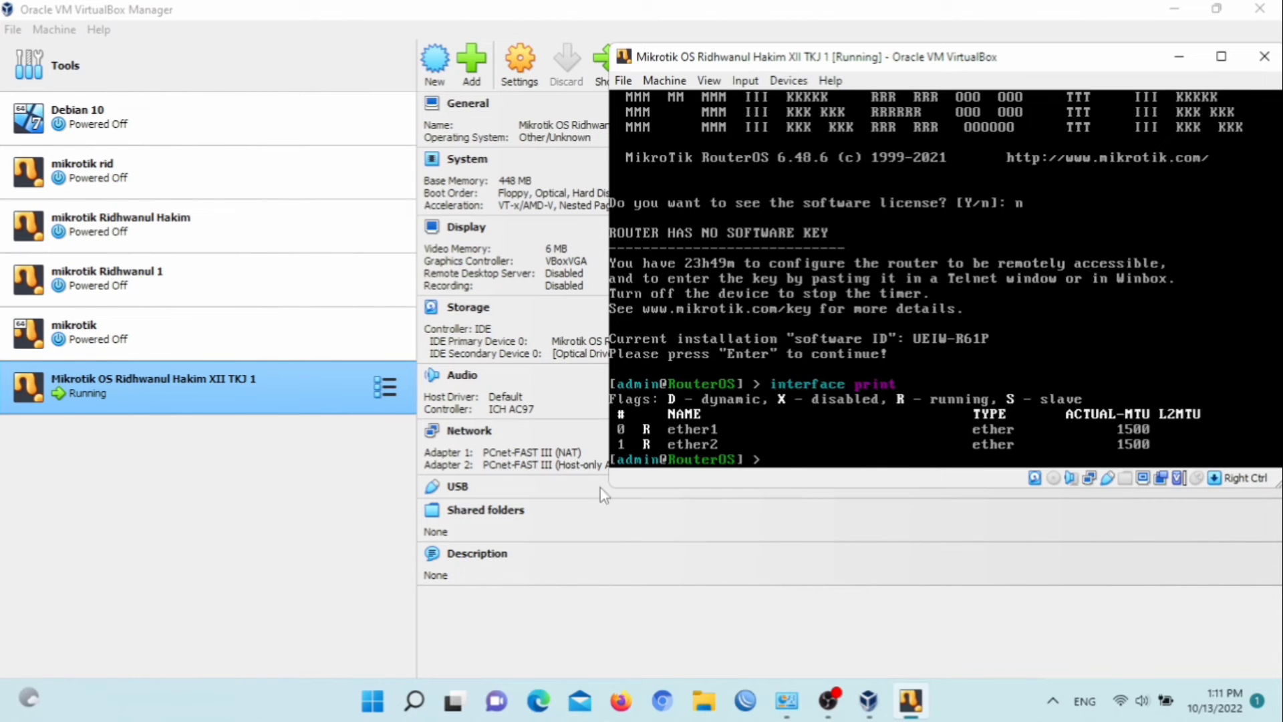
{"action": "left_click", "coordinate": [743, 701]}
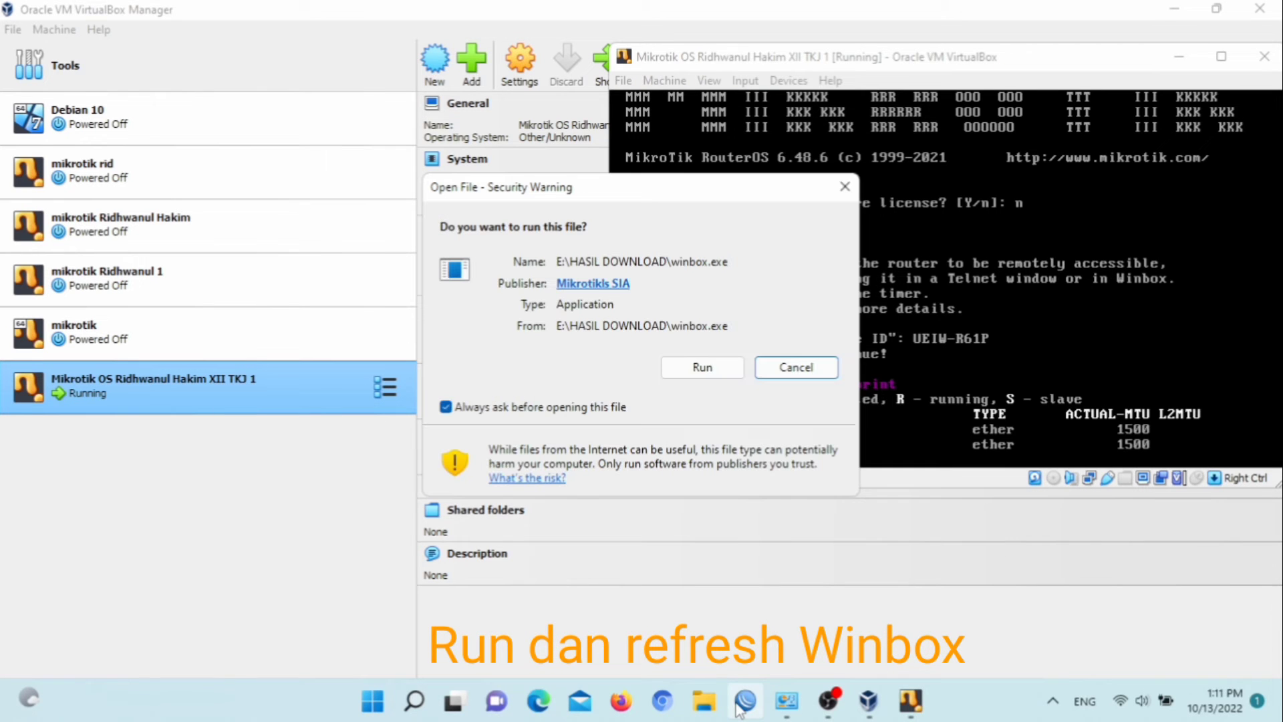
{"action": "left_click", "coordinate": [699, 368]}
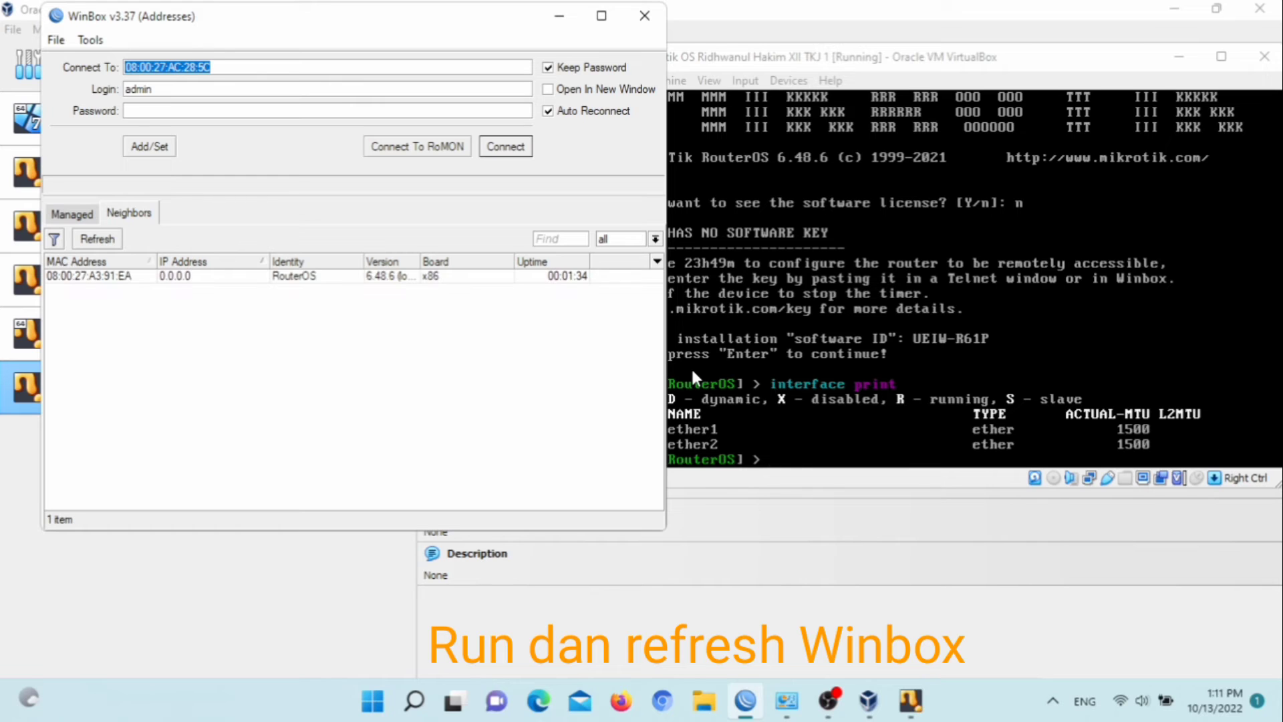
Refresh Winbox's neighbors, select the detected RouterOS device, connect as admin, and dismiss the welcome notice
{"action": "left_click", "coordinate": [97, 241]}
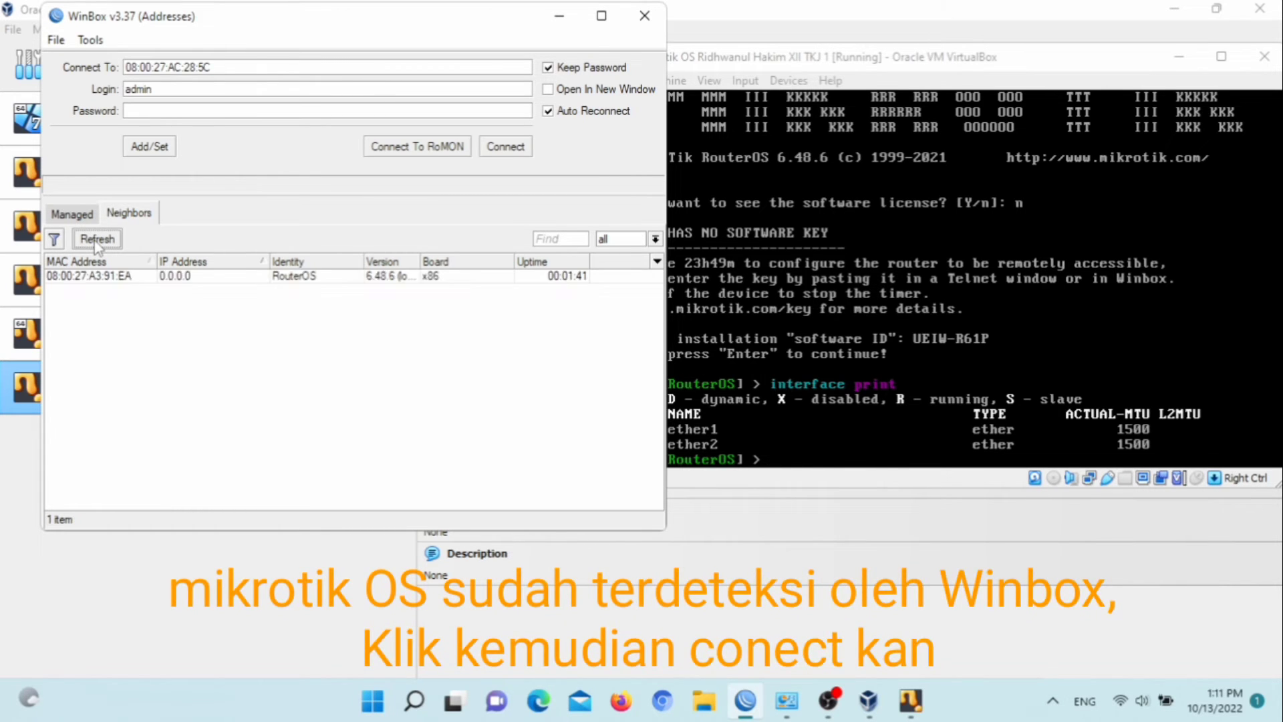
{"action": "left_click", "coordinate": [113, 280]}
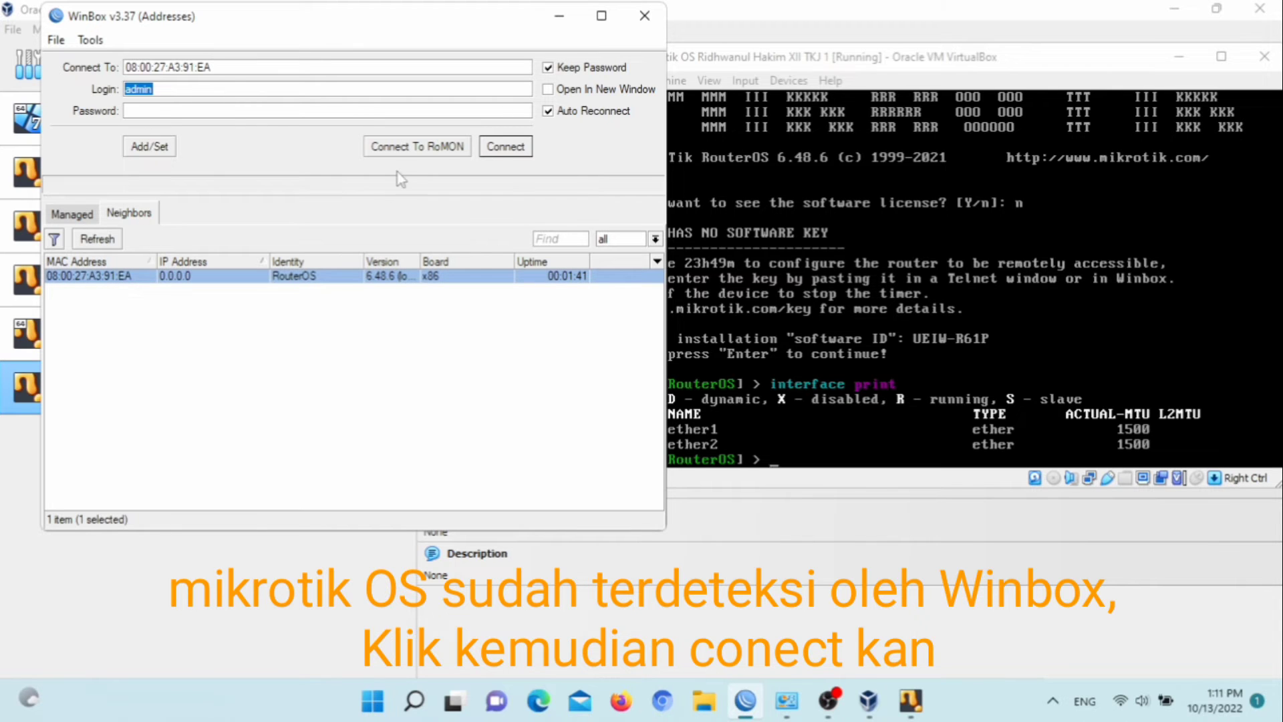
{"action": "left_click", "coordinate": [502, 146]}
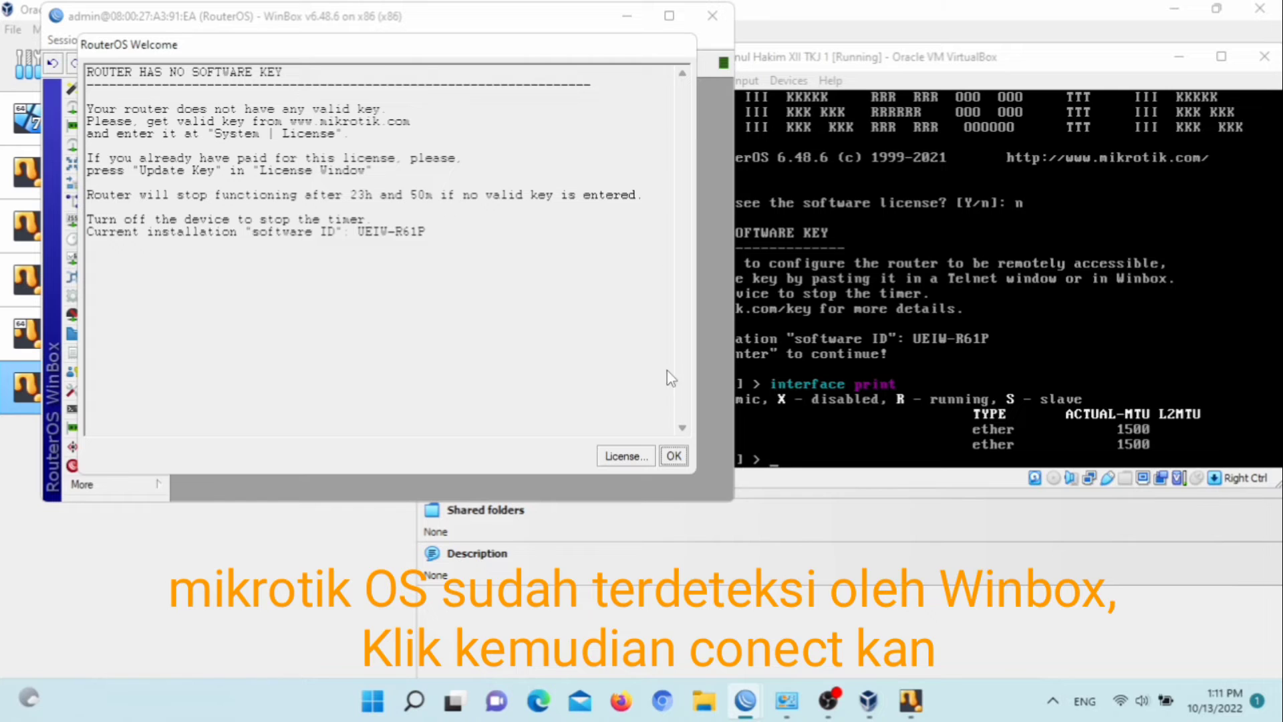
{"action": "left_click", "coordinate": [673, 456]}
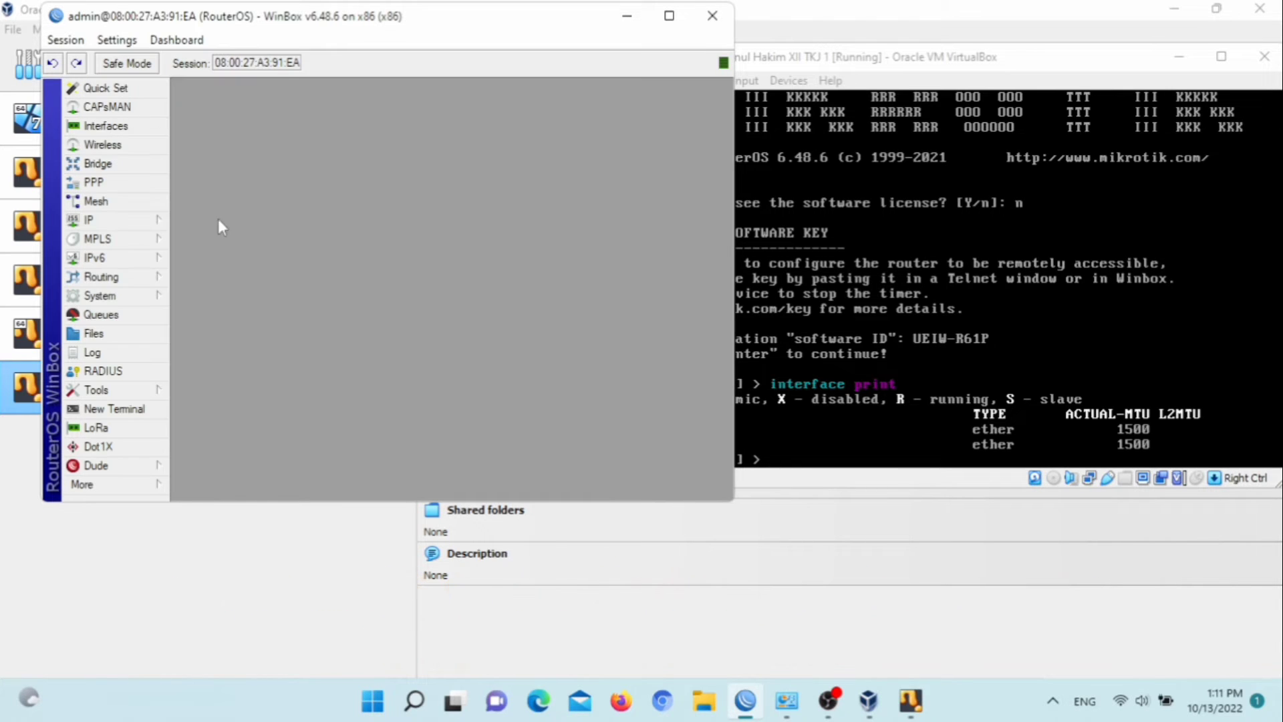
Add a DHCP client on interface ether1 and close the DHCP Client window
{"action": "left_click_drag", "start_coordinate": [77, 16], "coordinate": [54, 38]}
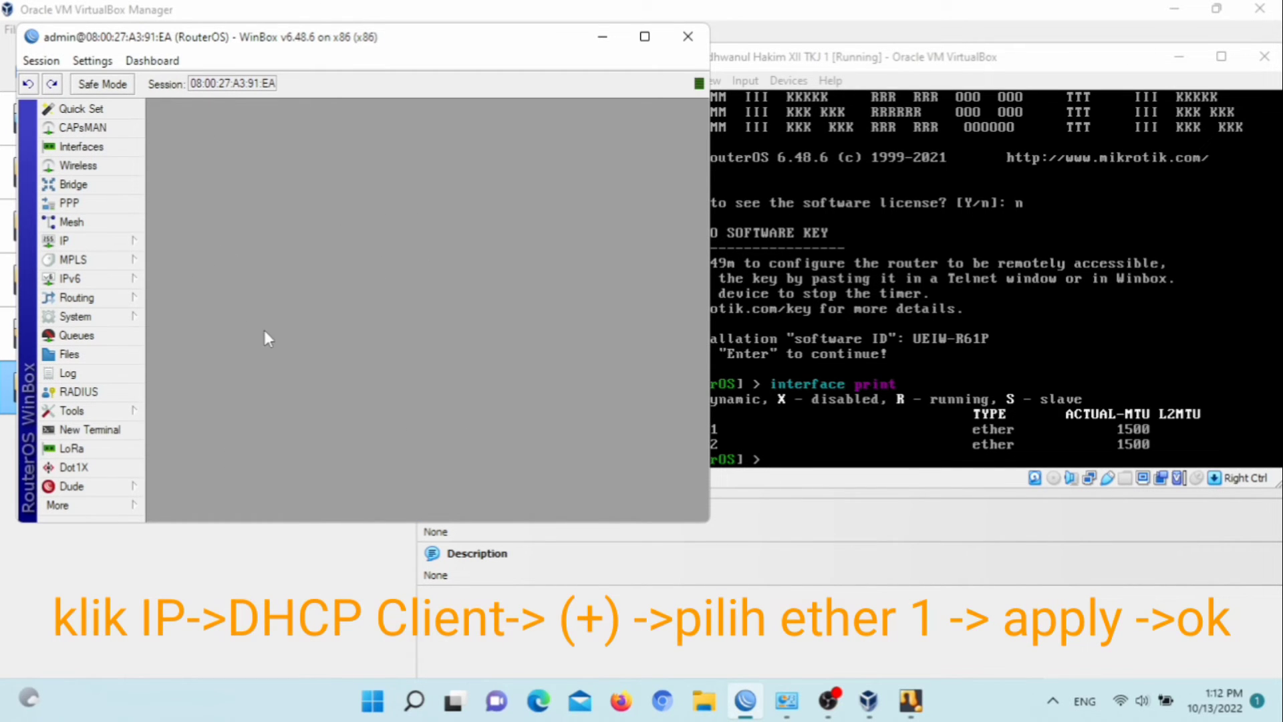
{"action": "left_click", "coordinate": [66, 241]}
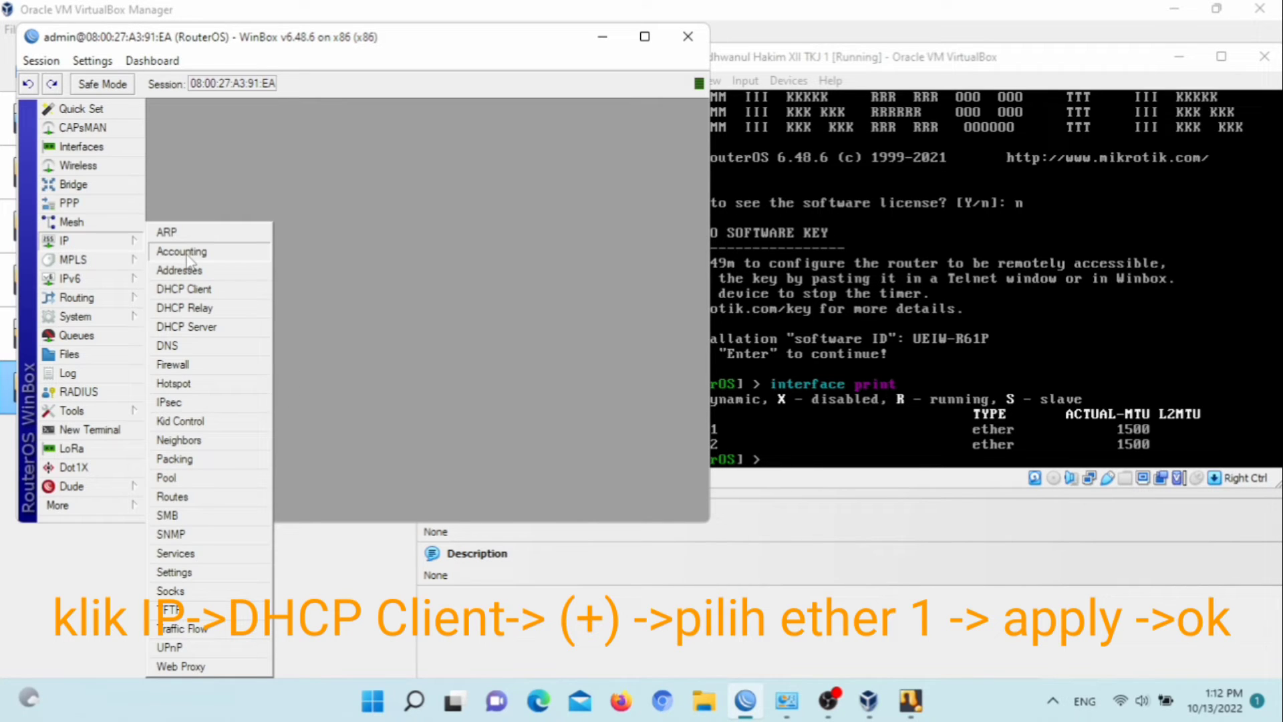
{"action": "left_click", "coordinate": [194, 289]}
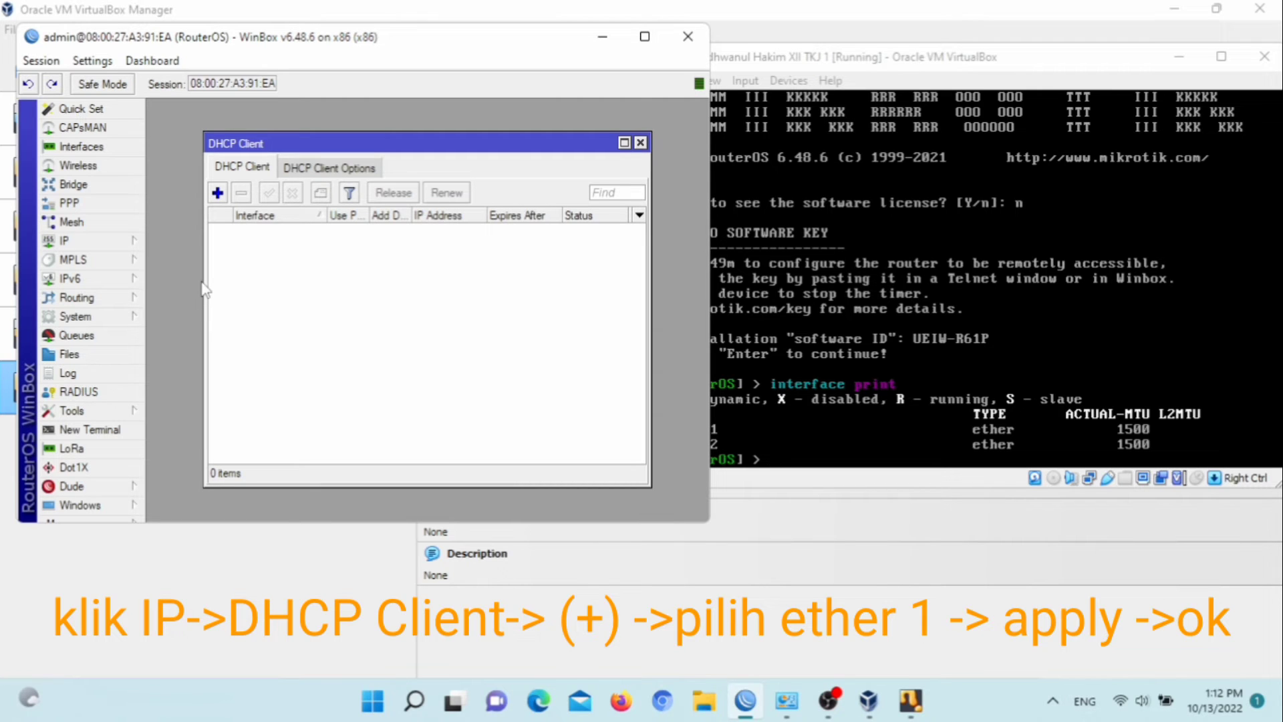
{"action": "left_click", "coordinate": [218, 193]}
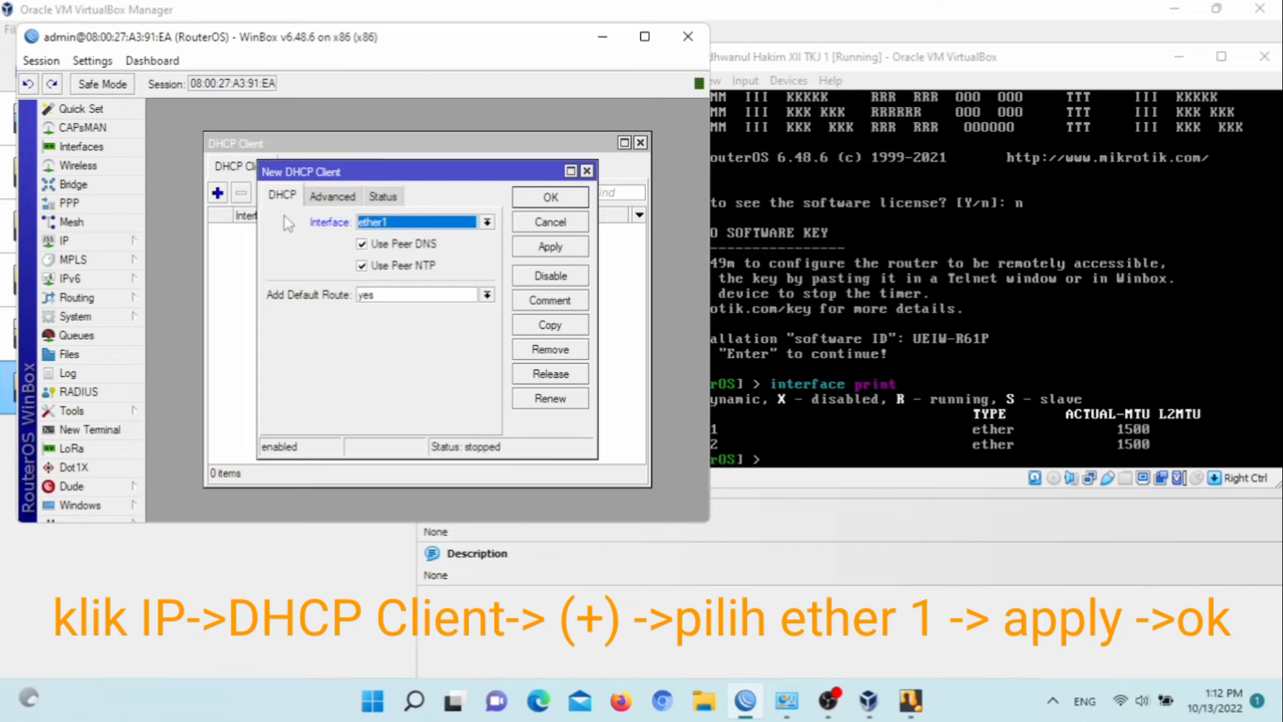
{"action": "left_click", "coordinate": [558, 251]}
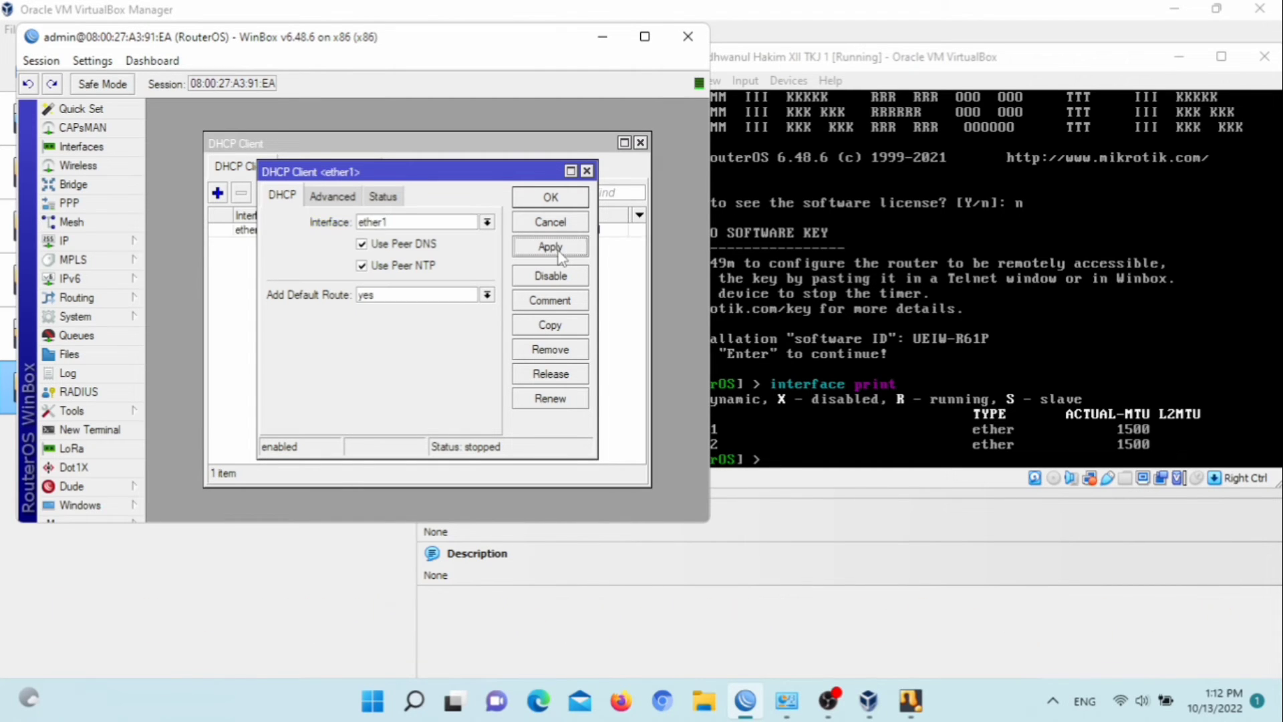
{"action": "left_click", "coordinate": [549, 198]}
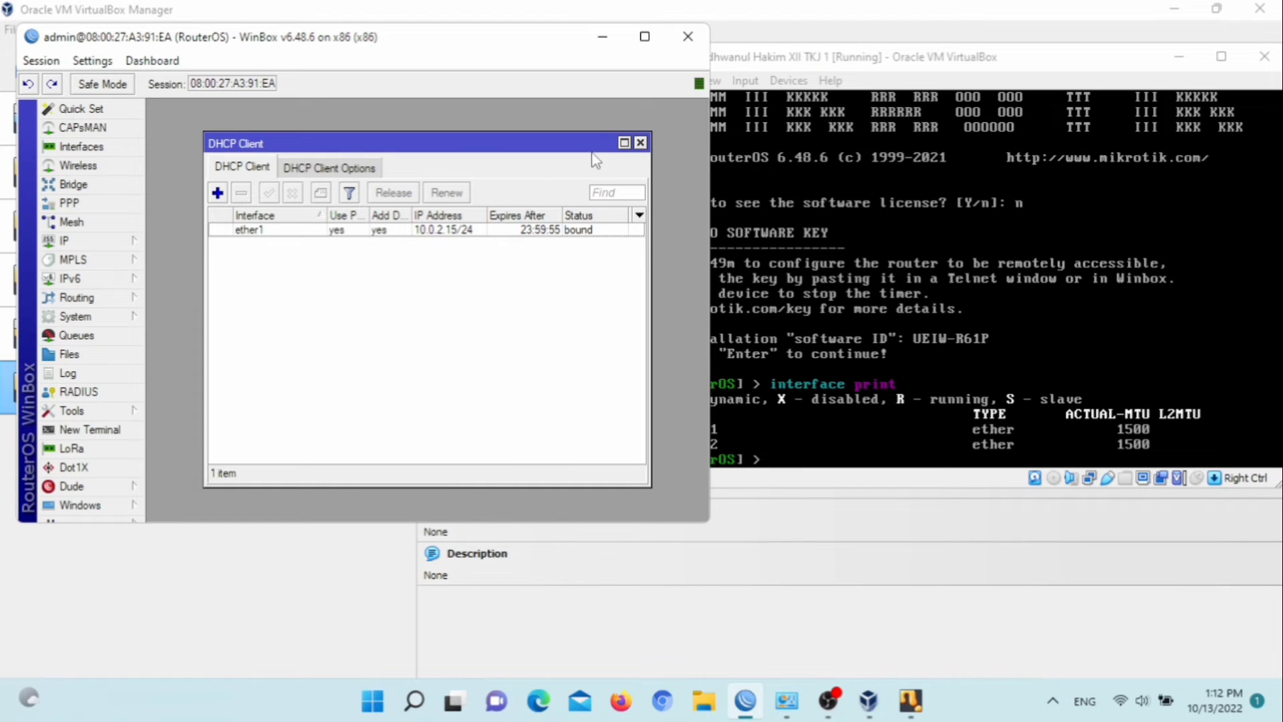
{"action": "left_click", "coordinate": [640, 142]}
Add the IP address 192.168.100.1/24 on interface ether2 and close the address list
{"action": "left_click", "coordinate": [97, 241]}
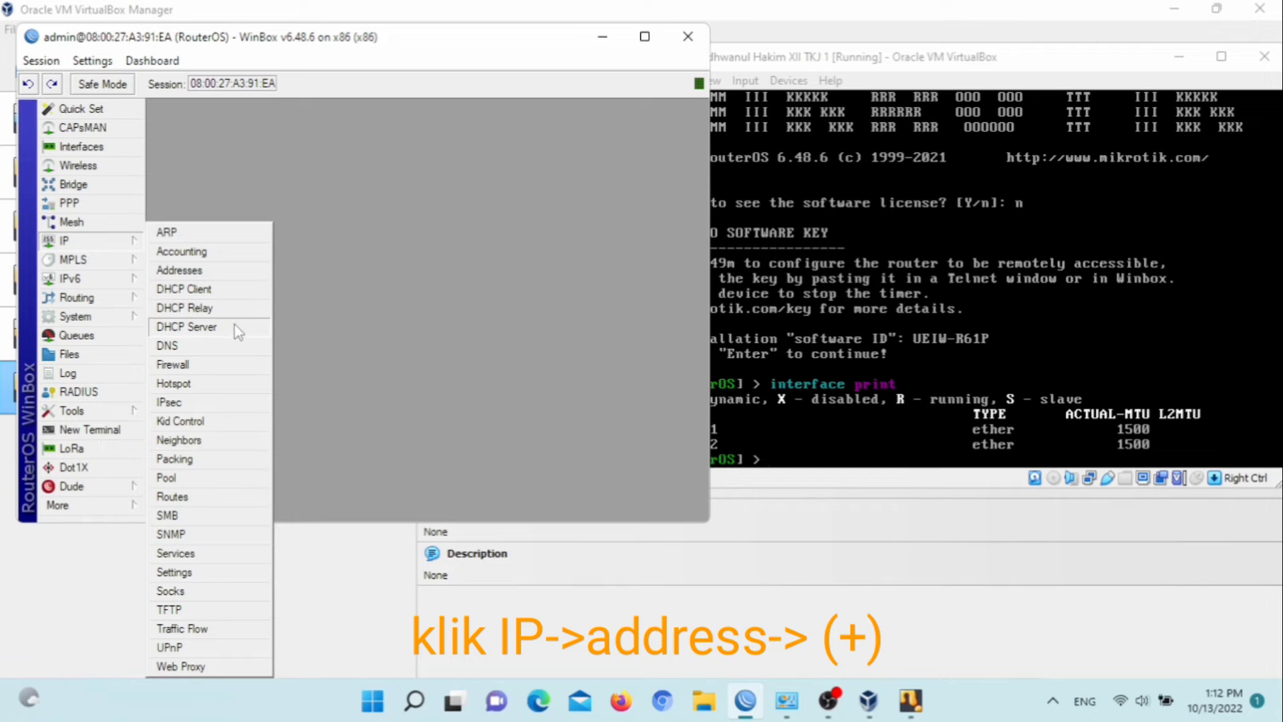
{"action": "left_click", "coordinate": [222, 274]}
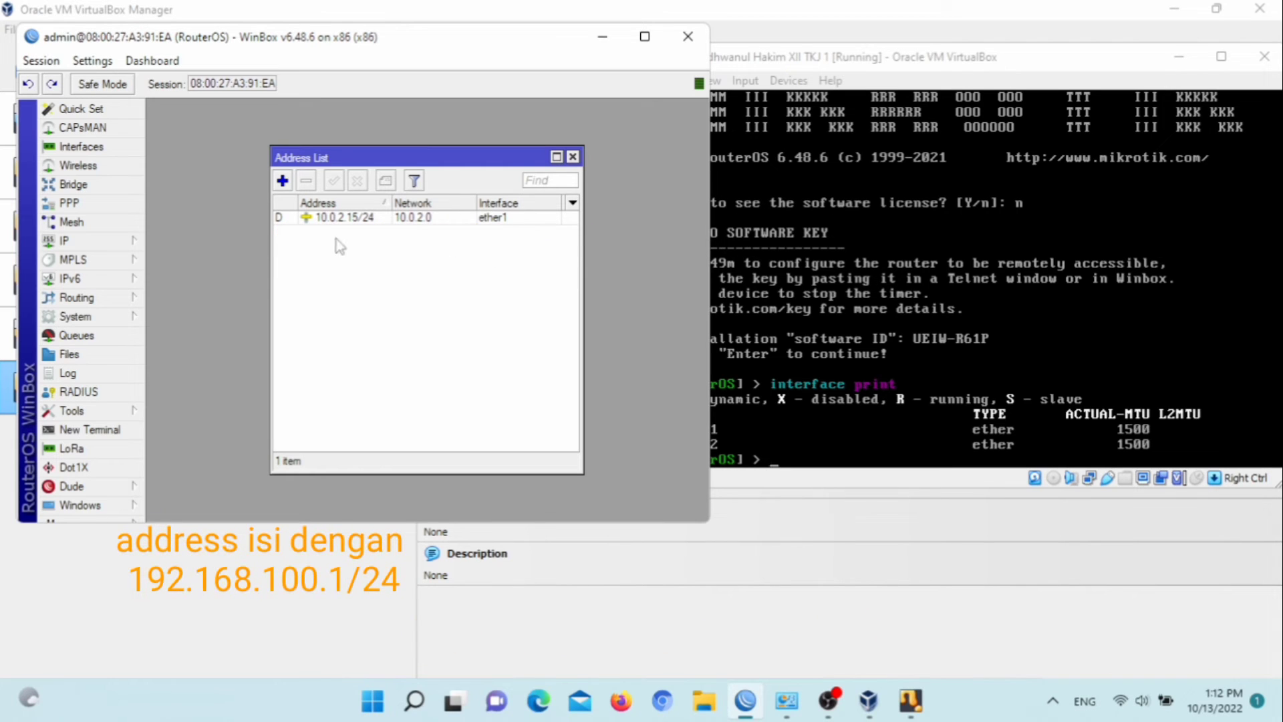
{"action": "left_click", "coordinate": [281, 182]}
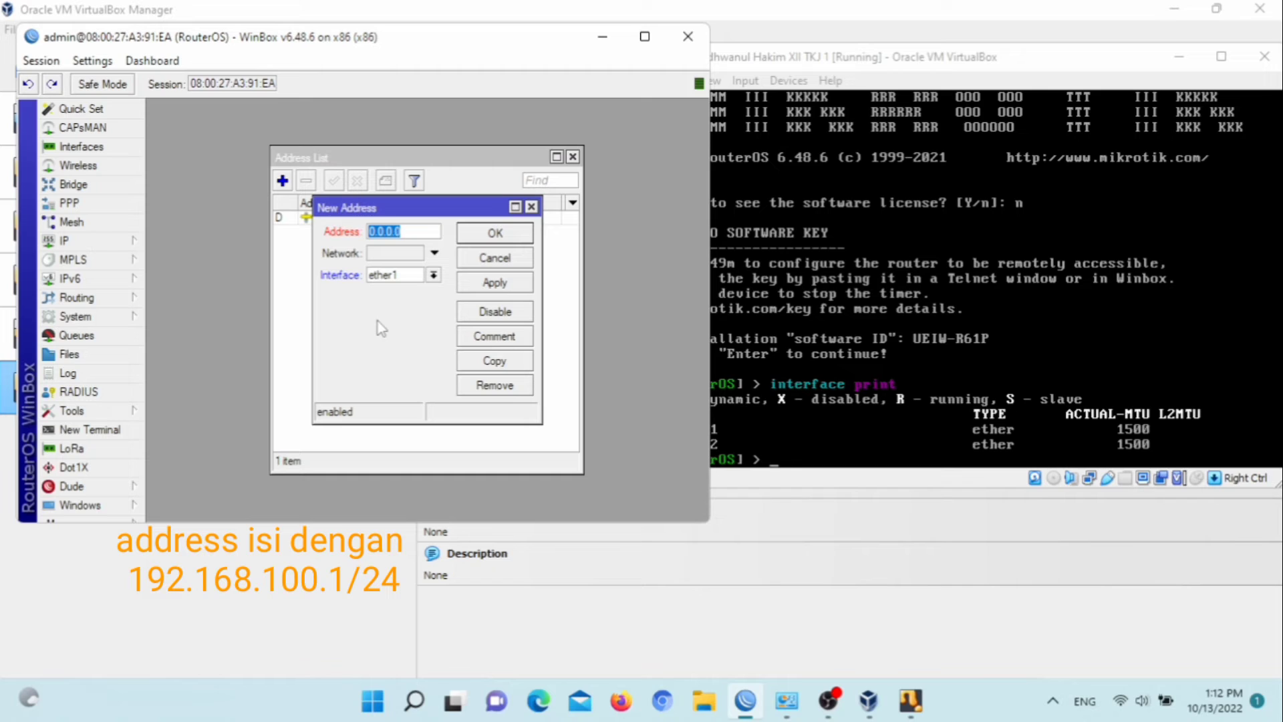
{"action": "type", "text": "192"}
{"action": "type", "text": "."}
{"action": "type", "text": "168"}
{"action": "type", "text": ".100"}
{"action": "type", "text": ".1"}
{"action": "type", "text": "/24"}
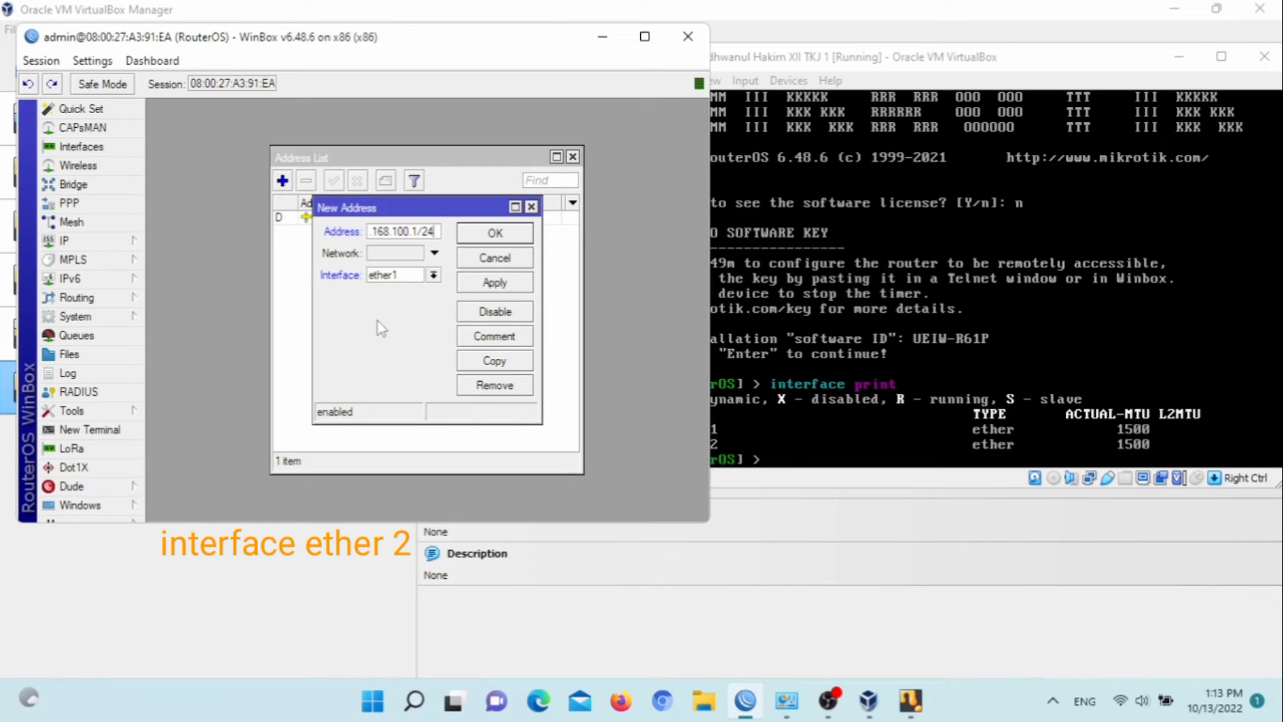
{"action": "left_click", "coordinate": [433, 275]}
{"action": "left_click", "coordinate": [422, 302]}
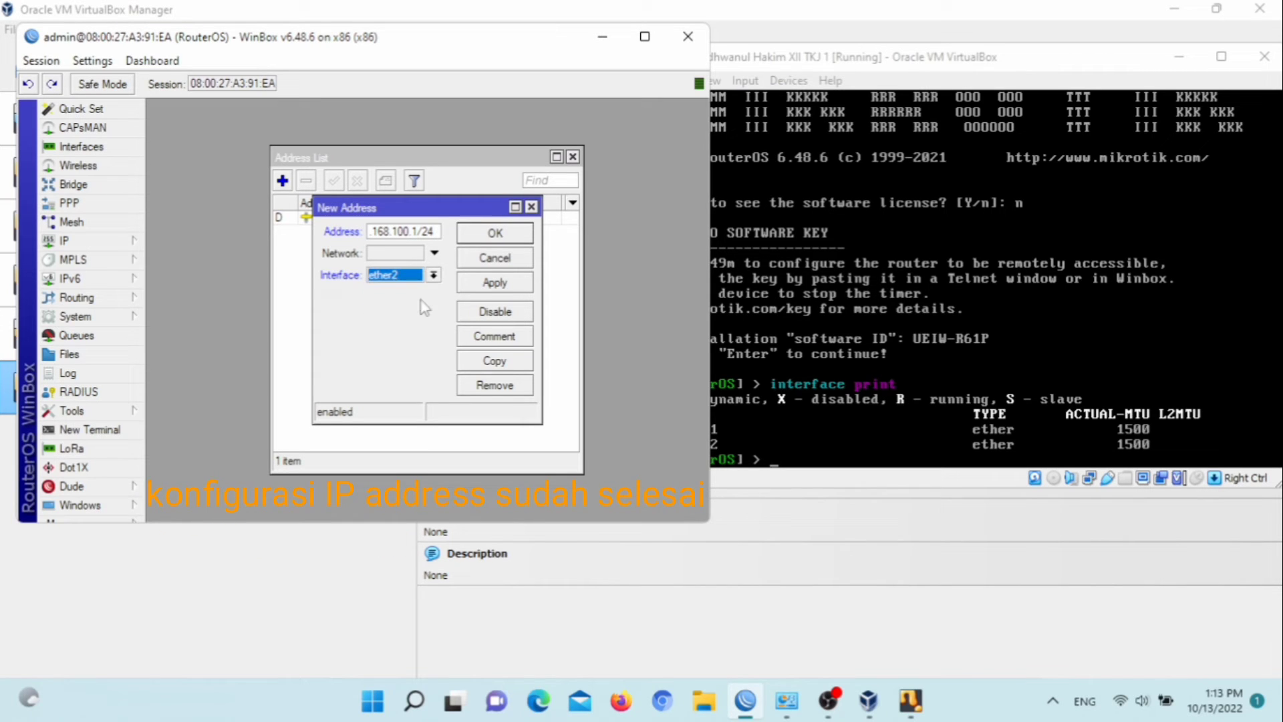
{"action": "left_click", "coordinate": [502, 286]}
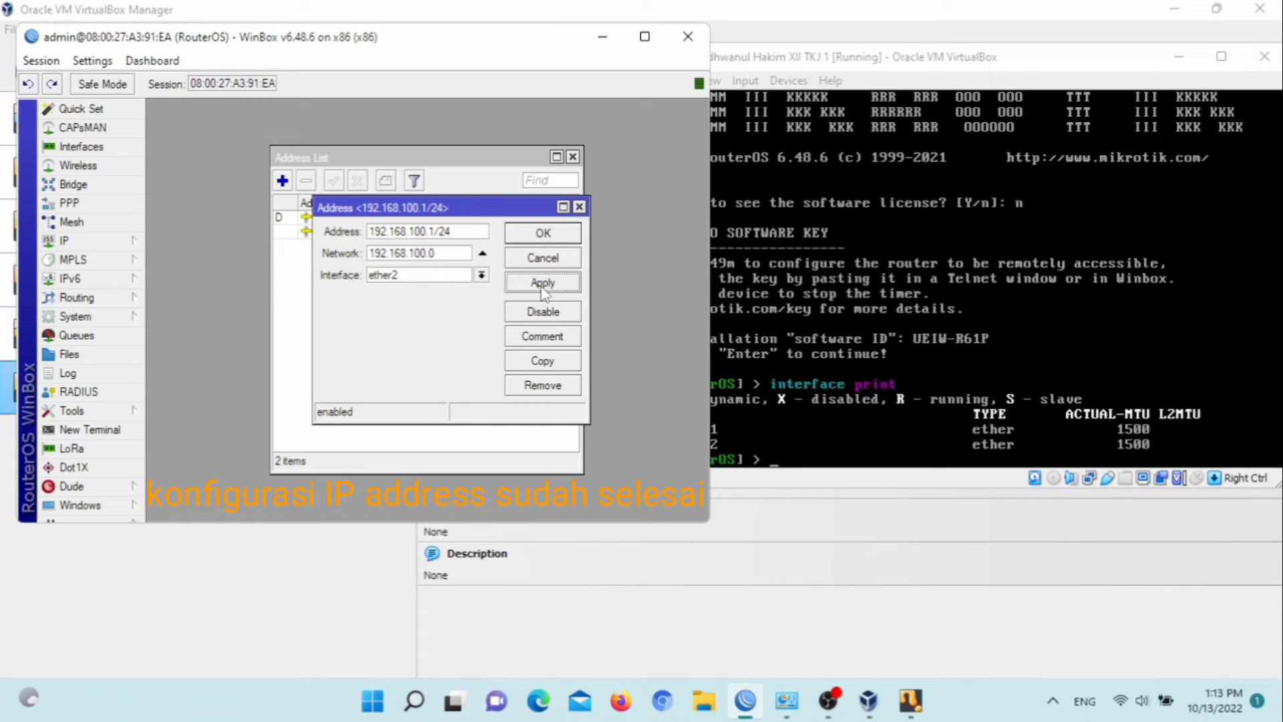
{"action": "left_click", "coordinate": [544, 232]}
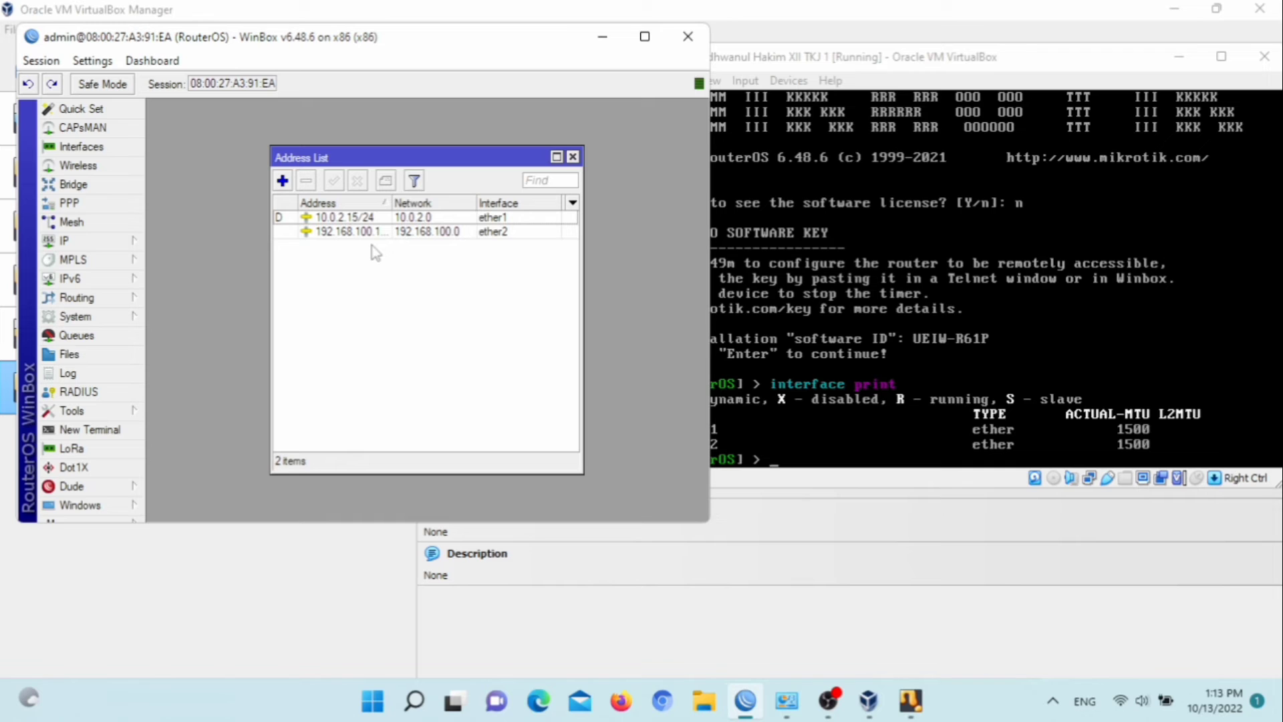
{"action": "left_click", "coordinate": [573, 156]}
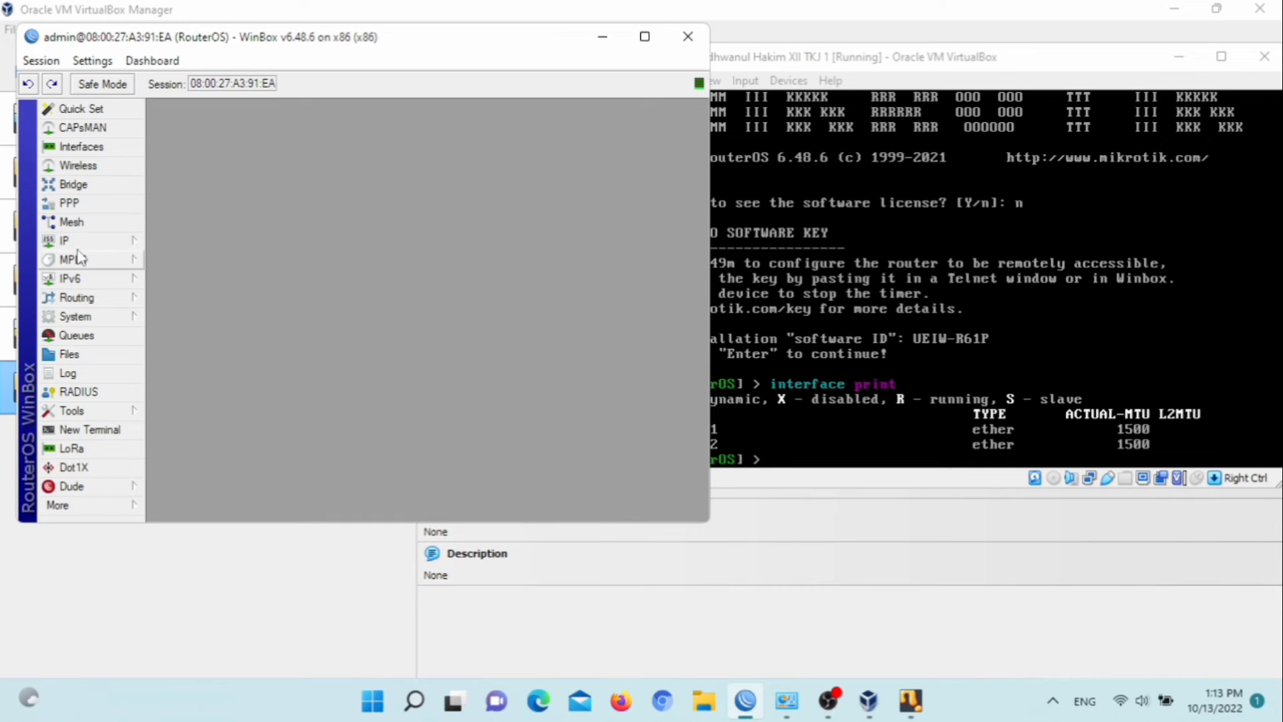
Run the DHCP Setup wizard on interface ether2, accepting the default address space, pool and settings until setup completes
{"action": "left_click", "coordinate": [67, 241]}
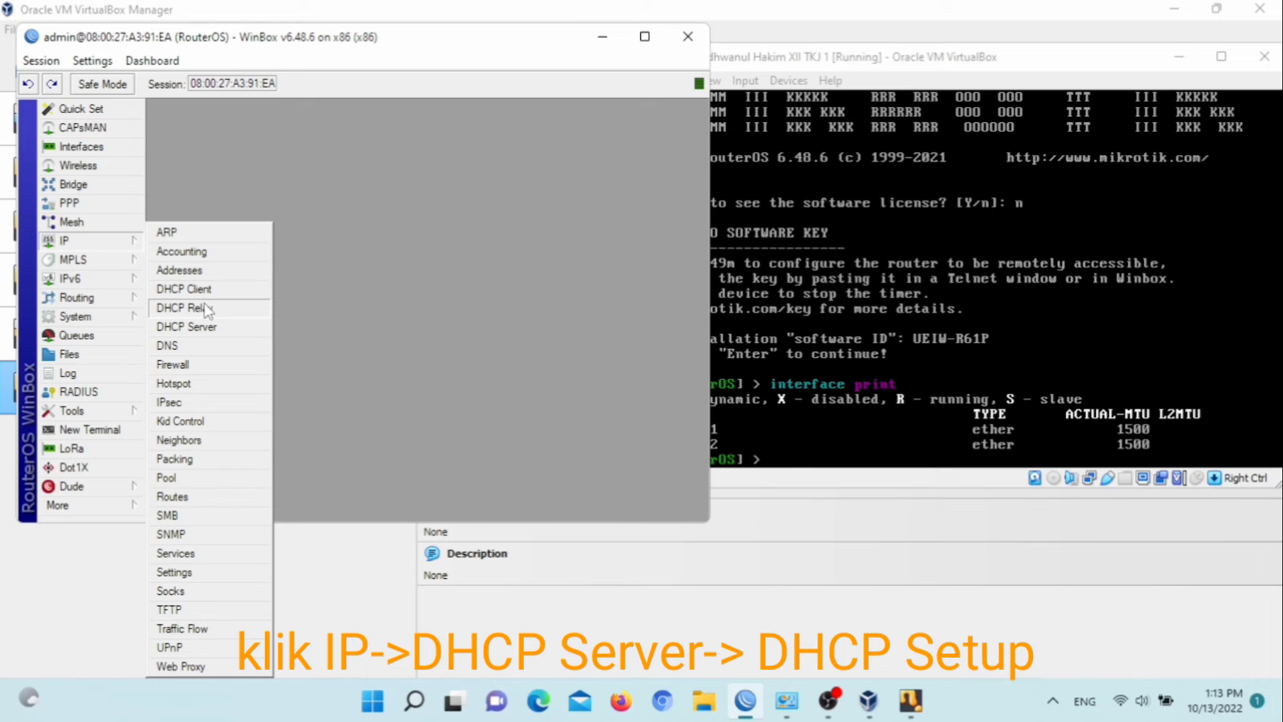
{"action": "left_click", "coordinate": [201, 326]}
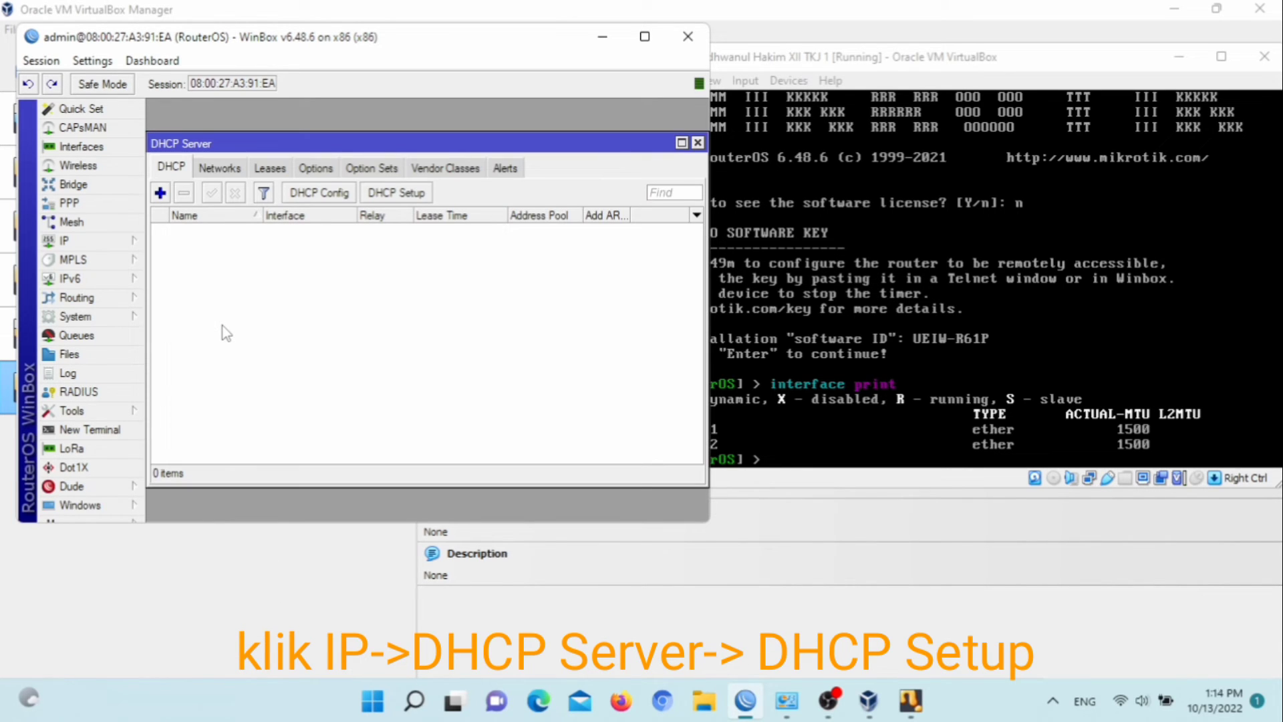
{"action": "left_click", "coordinate": [397, 193]}
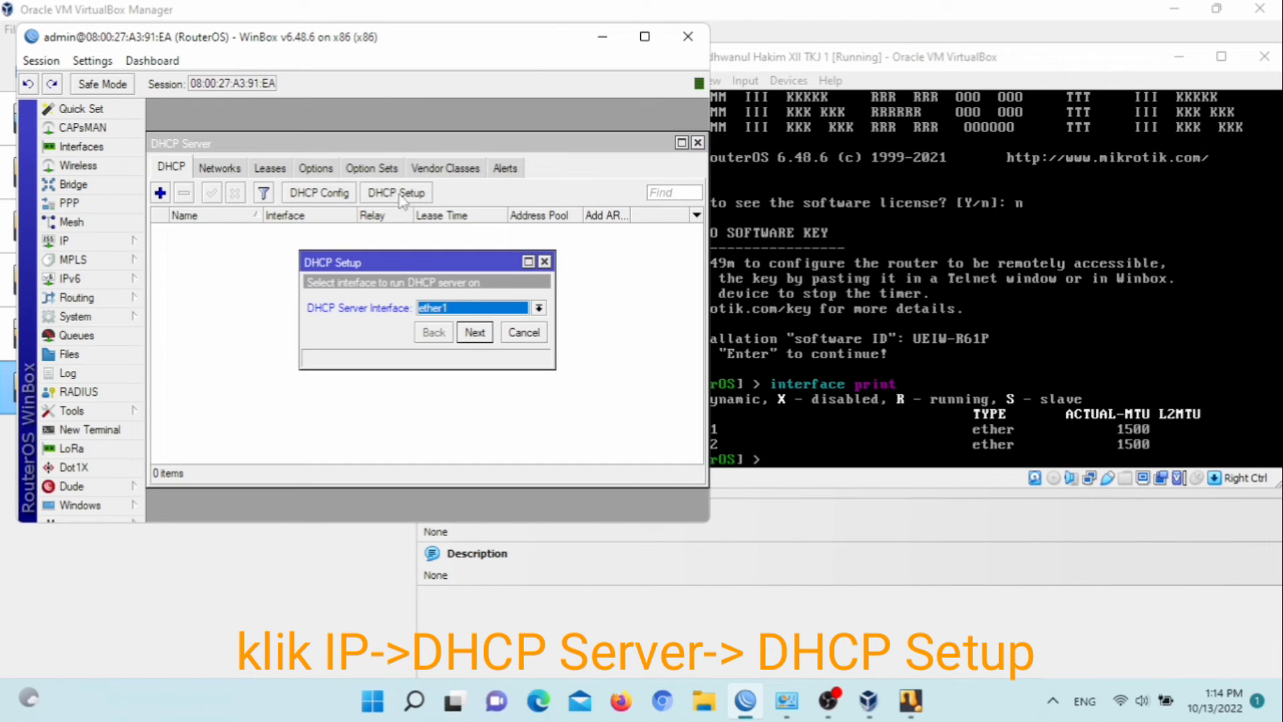
{"action": "left_click", "coordinate": [538, 308]}
{"action": "left_click", "coordinate": [505, 335]}
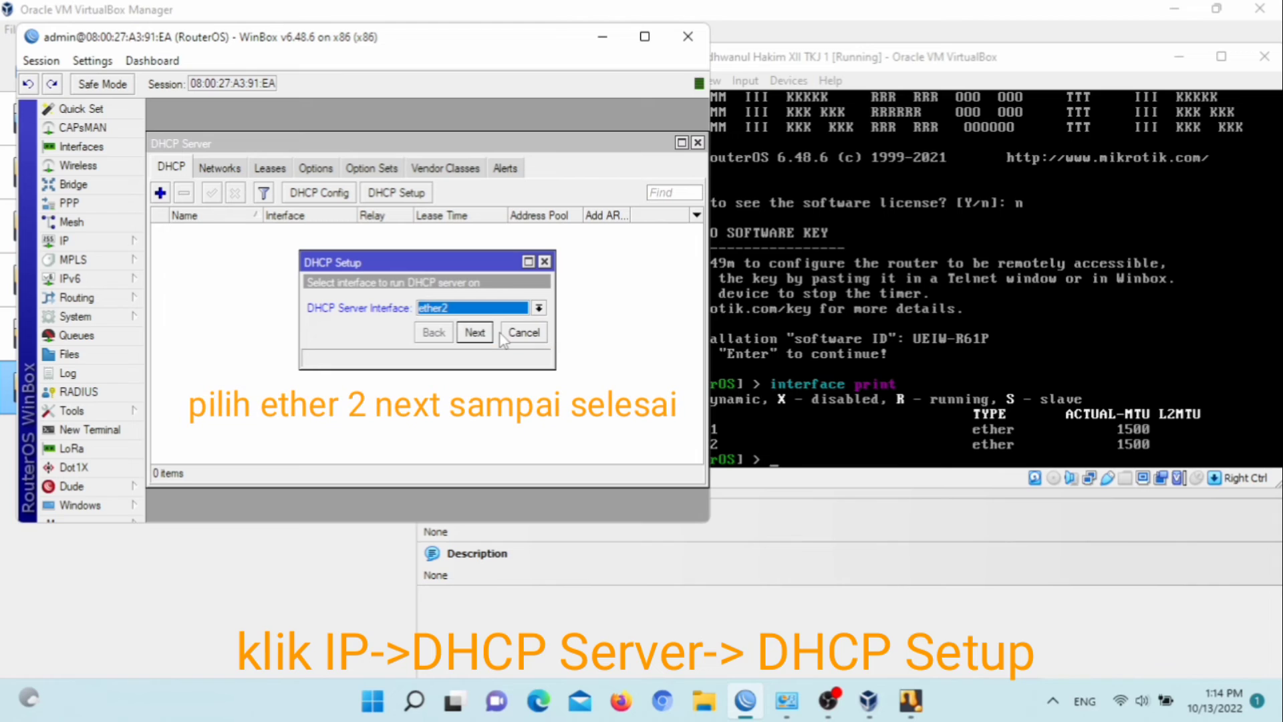
{"action": "left_click", "coordinate": [474, 332]}
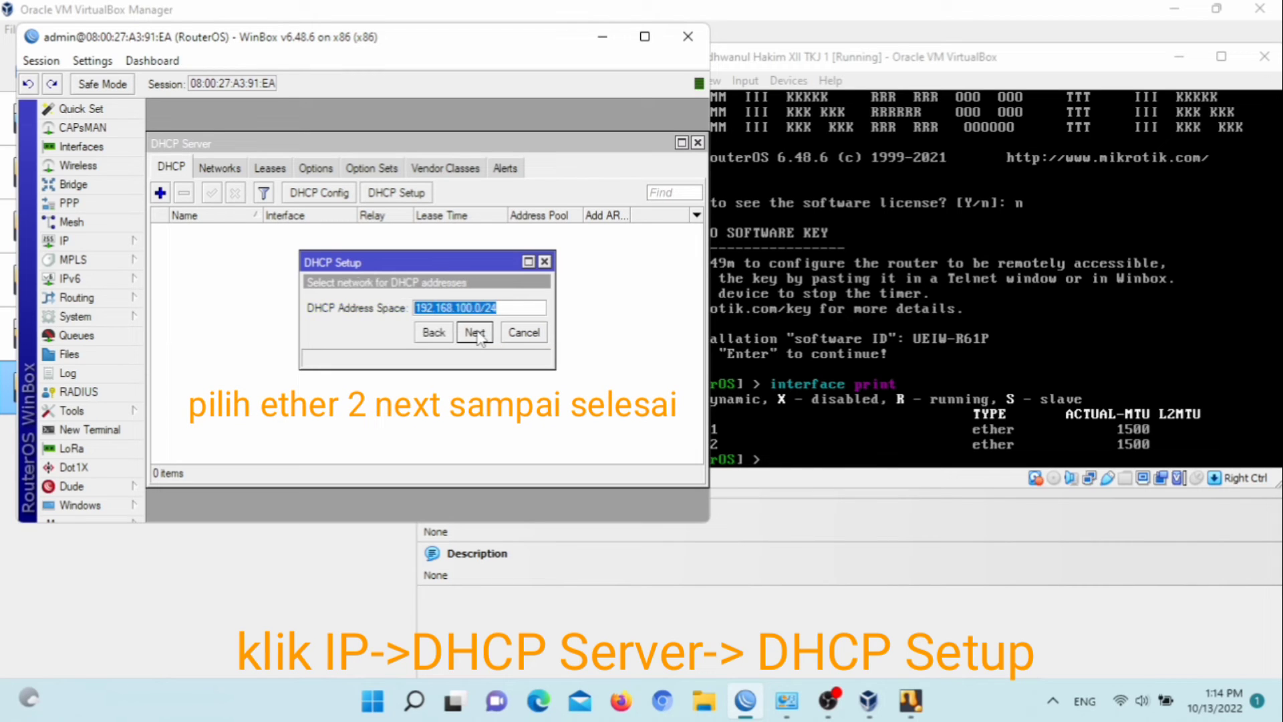
{"action": "left_click", "coordinate": [475, 332]}
{"action": "left_click", "coordinate": [475, 332]}
{"action": "left_click", "coordinate": [474, 332]}
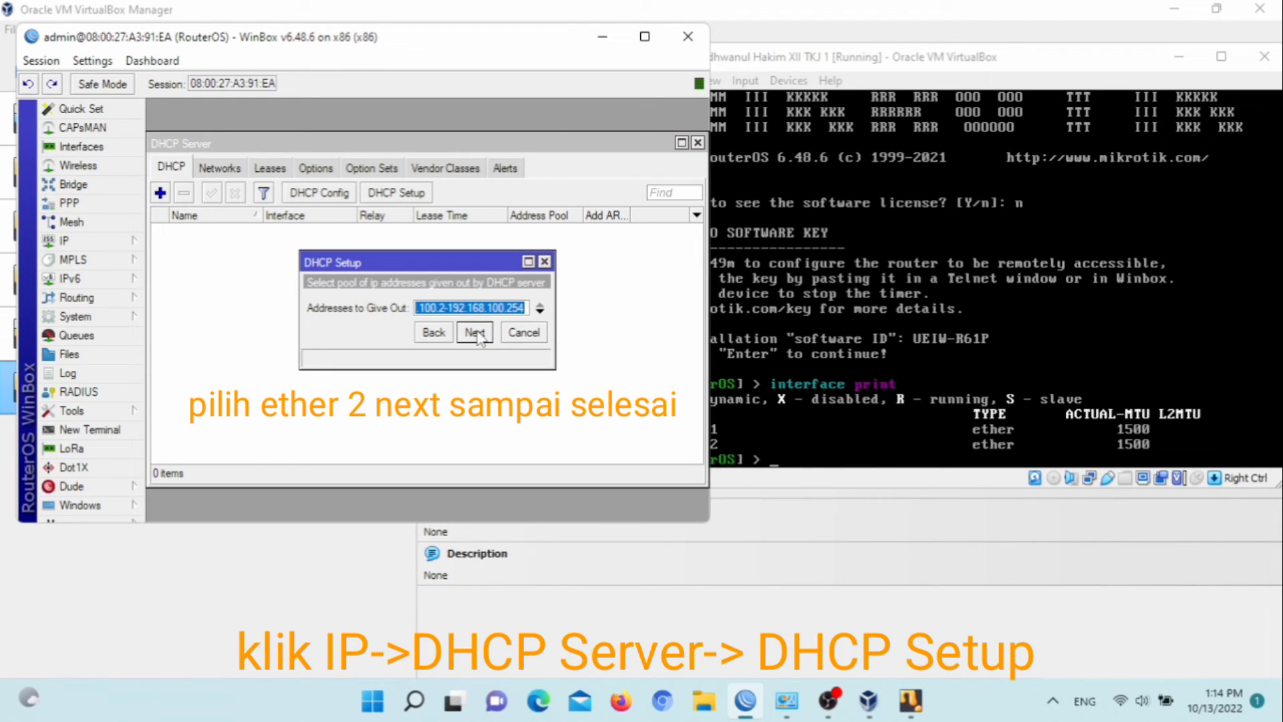
{"action": "left_click", "coordinate": [475, 332]}
{"action": "left_click", "coordinate": [475, 332]}
{"action": "left_click", "coordinate": [474, 332]}
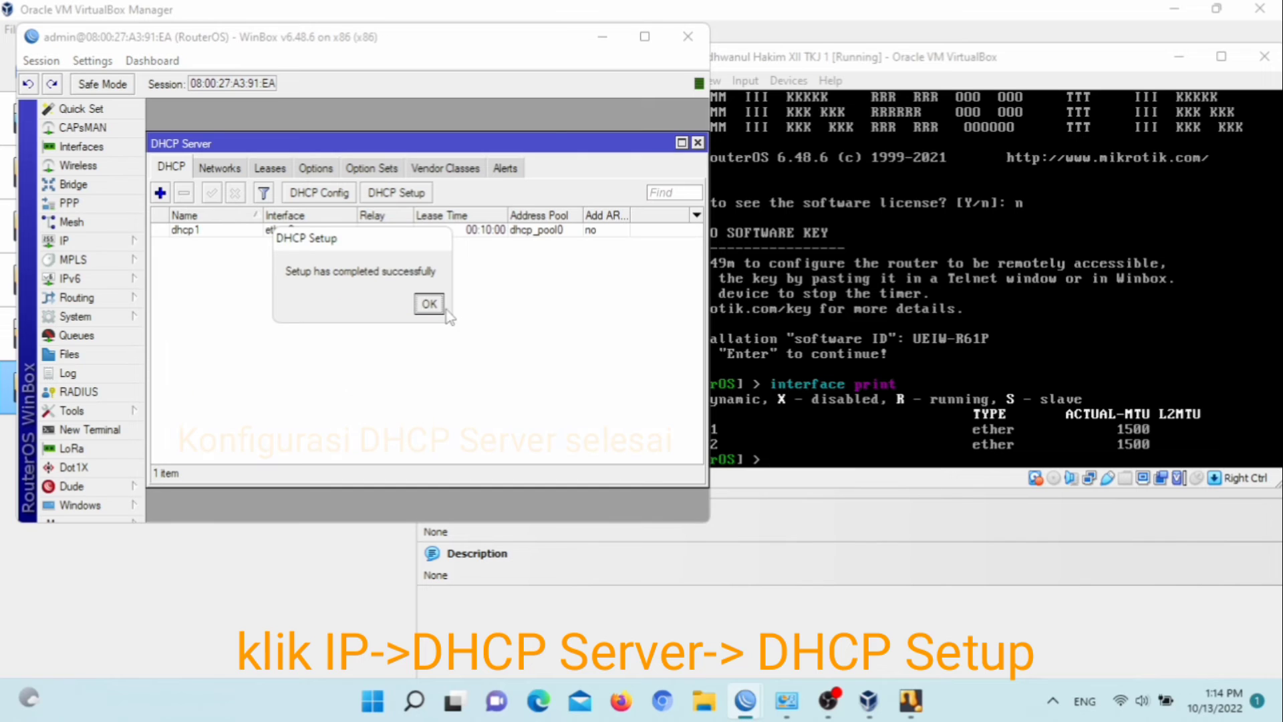
{"action": "left_click", "coordinate": [429, 305]}
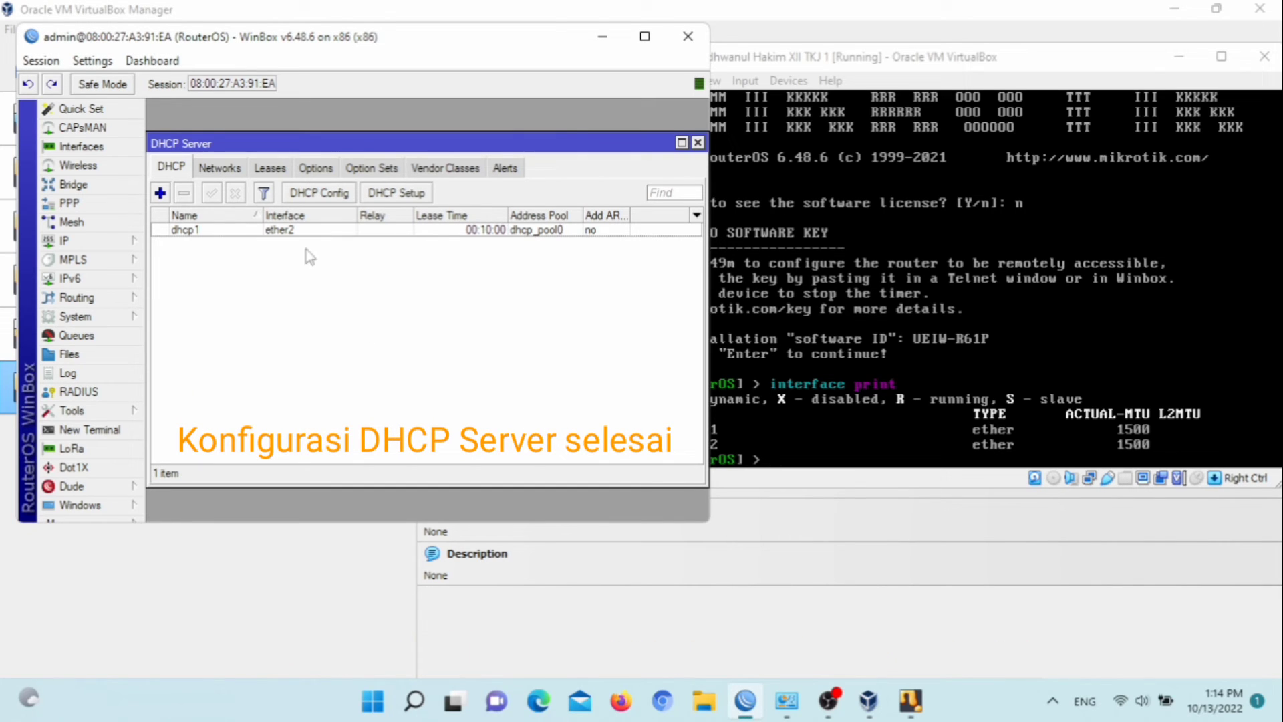
Close the DHCP Server window and add a new firewall NAT rule with Out. Interface ether1
{"action": "left_click", "coordinate": [119, 242]}
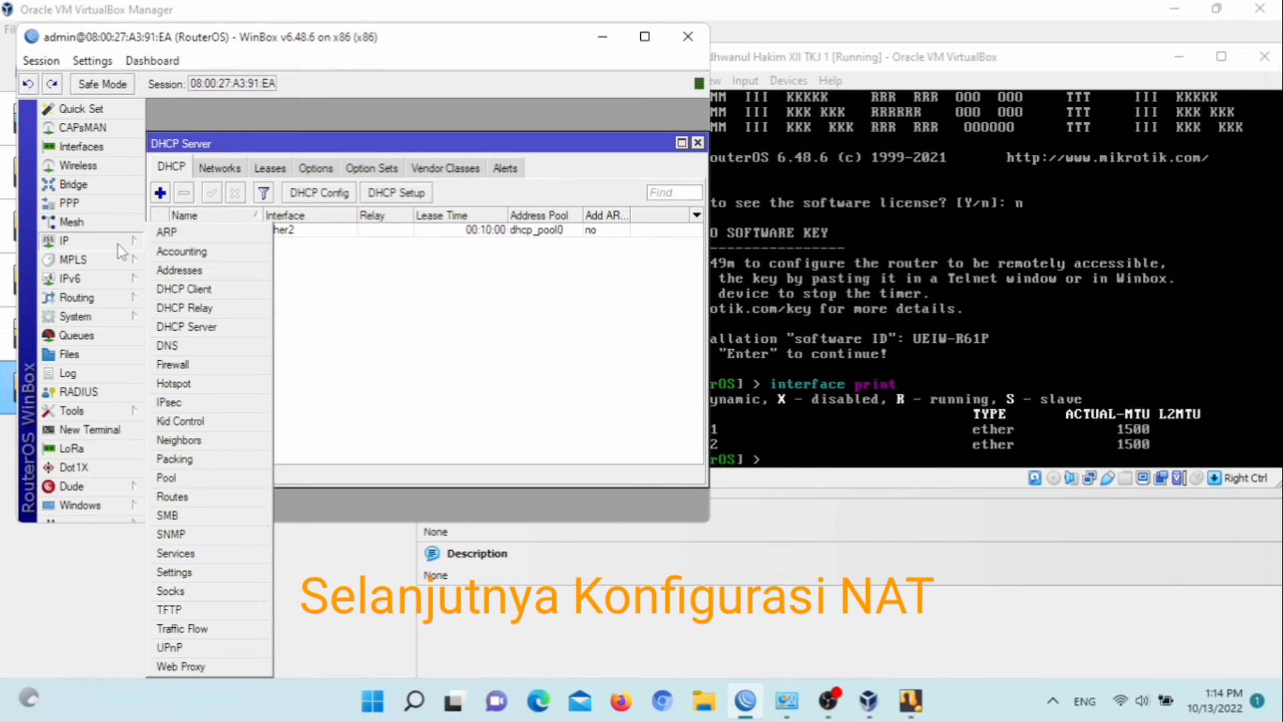
{"action": "left_click", "coordinate": [698, 143]}
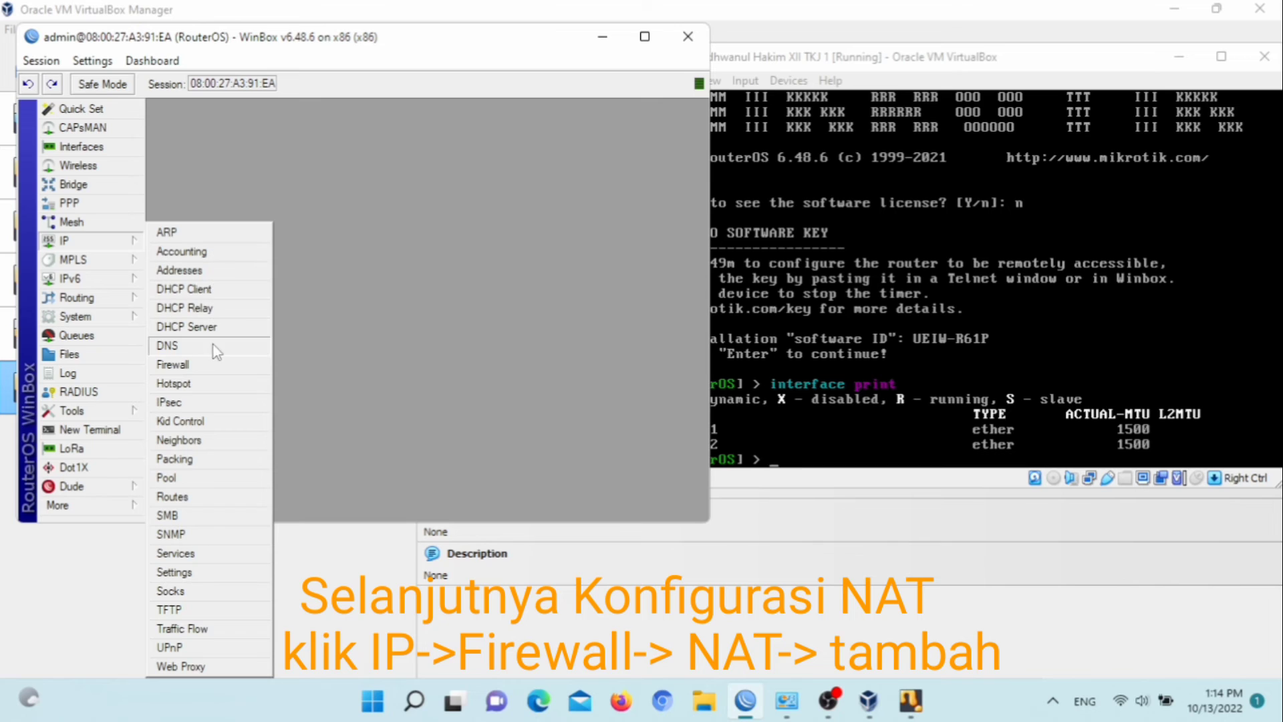
{"action": "left_click", "coordinate": [220, 365]}
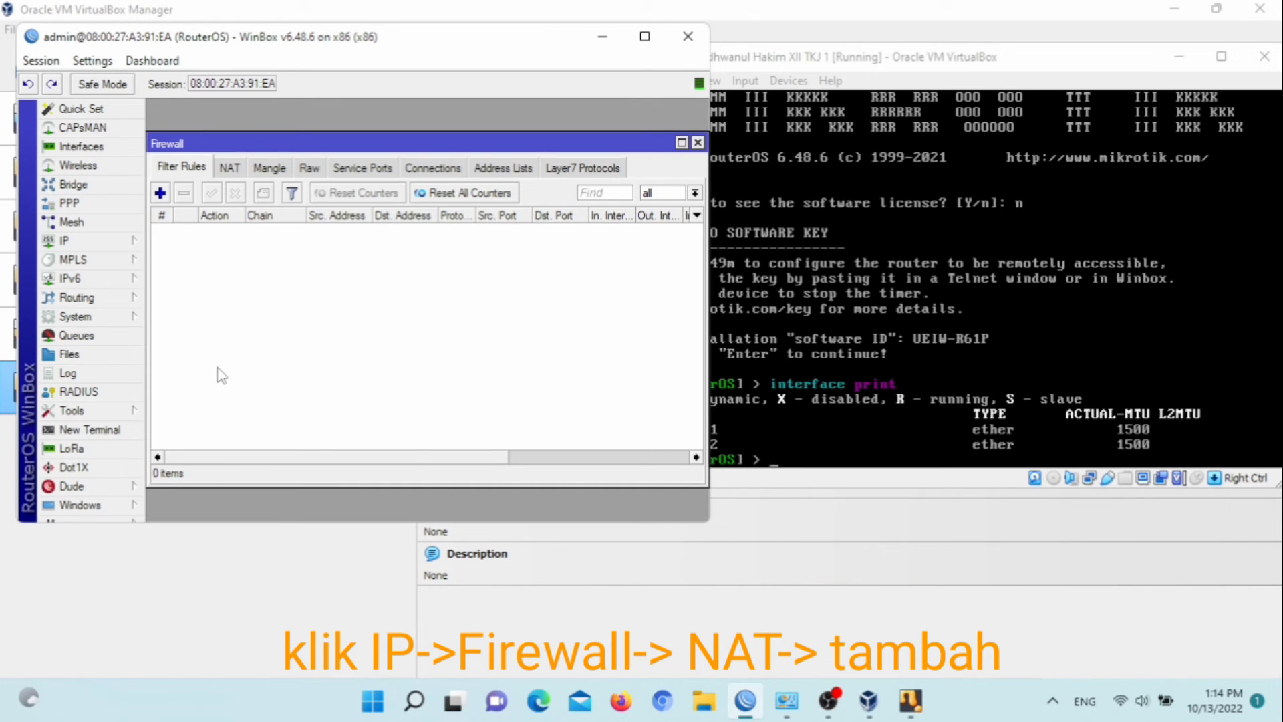
{"action": "left_click", "coordinate": [229, 169]}
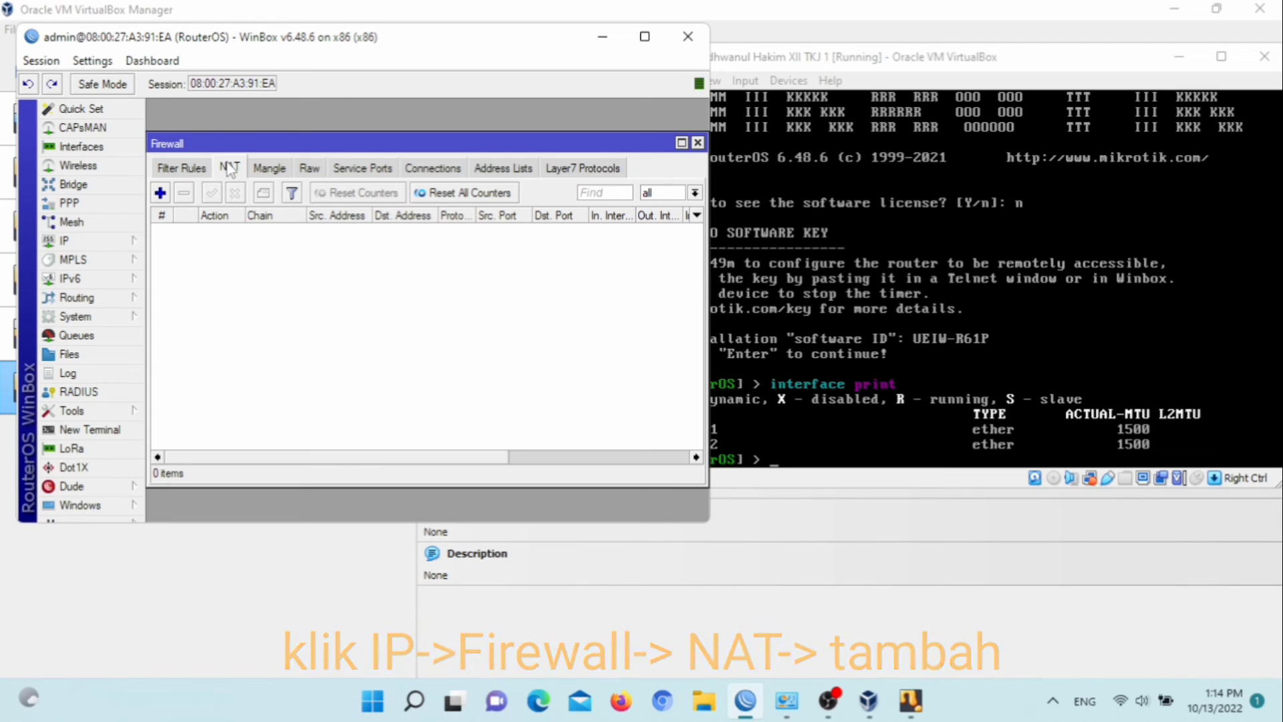
{"action": "left_click", "coordinate": [160, 193]}
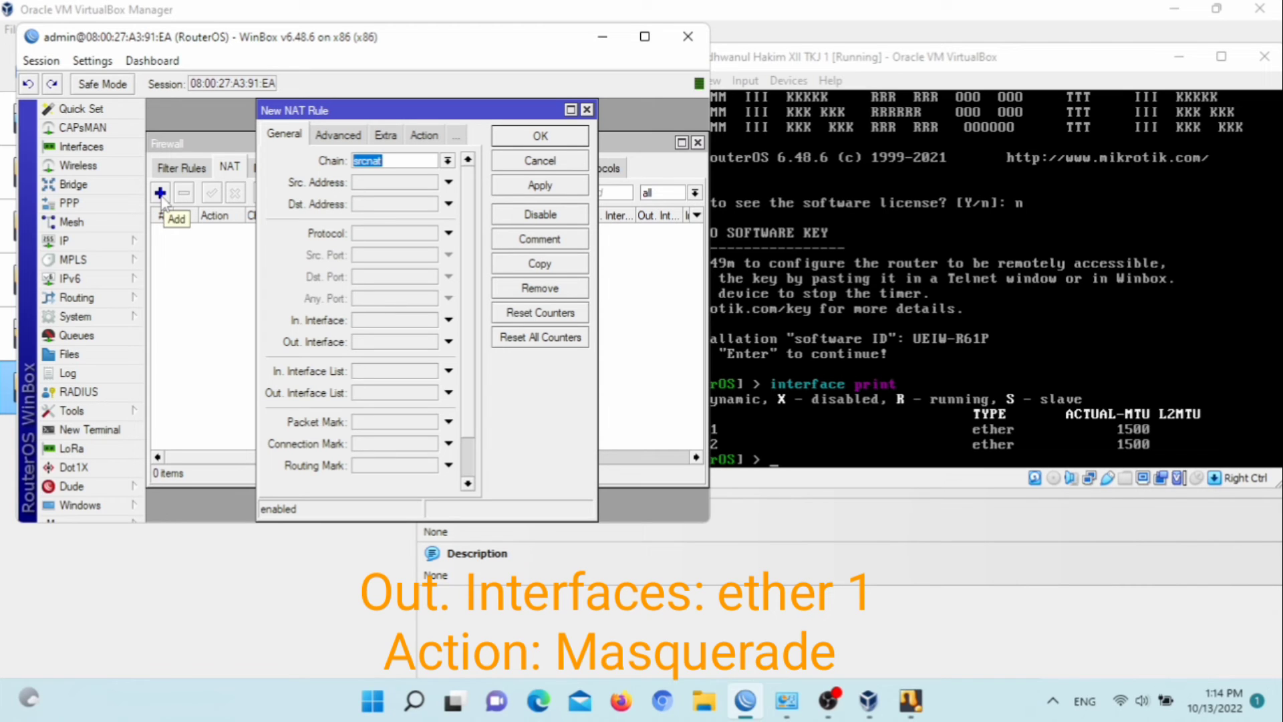
{"action": "left_click", "coordinate": [387, 345]}
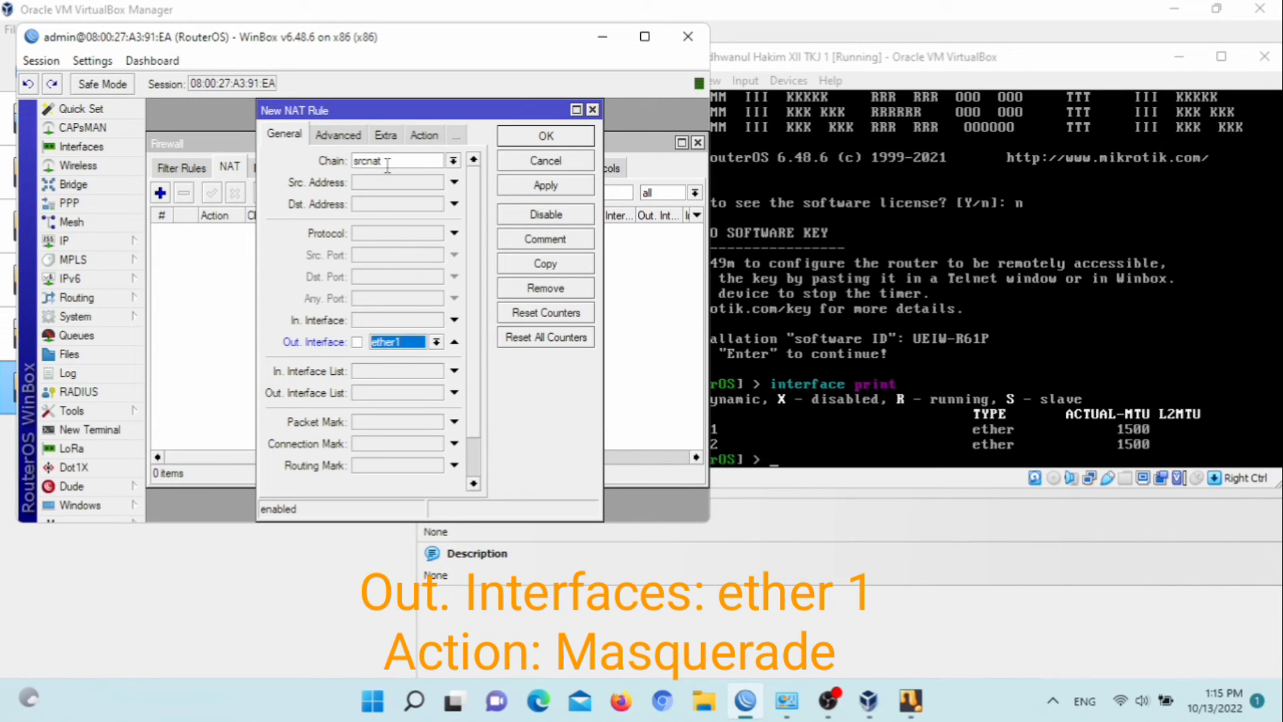
Set the NAT rule's action to masquerade, review its tabs, then apply and save the rule
{"action": "left_click", "coordinate": [431, 136]}
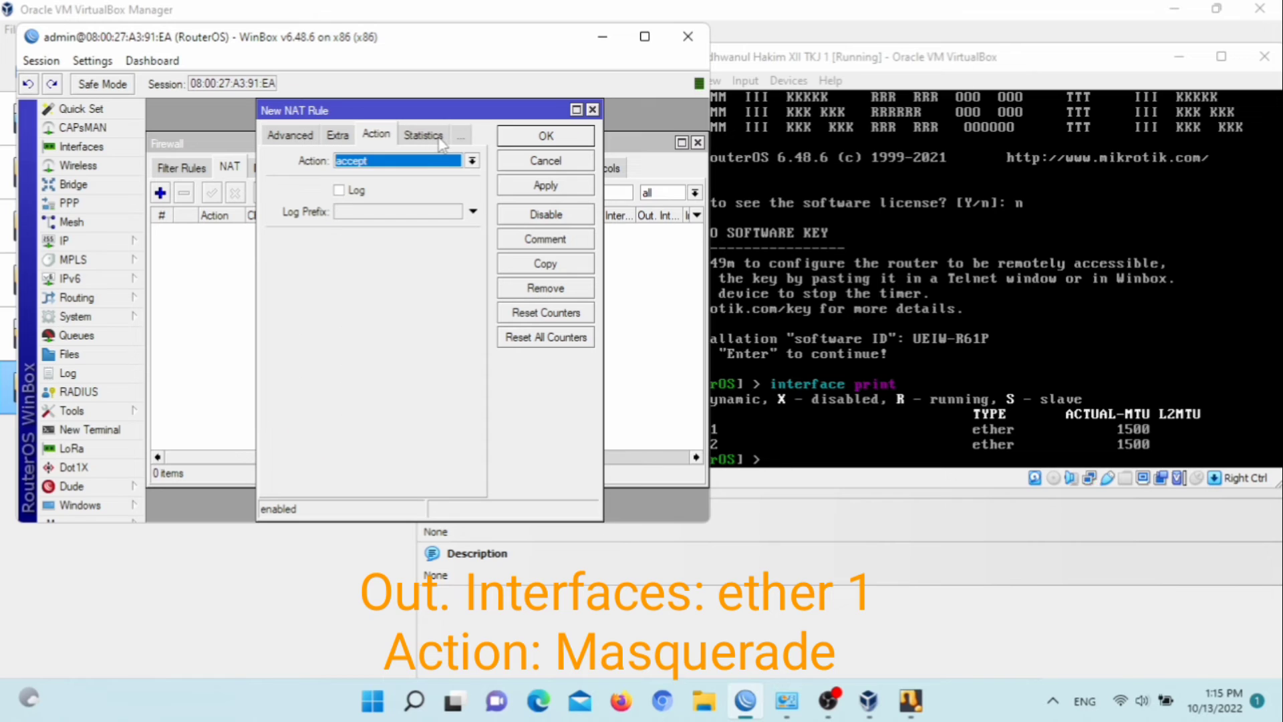
{"action": "left_click", "coordinate": [425, 162]}
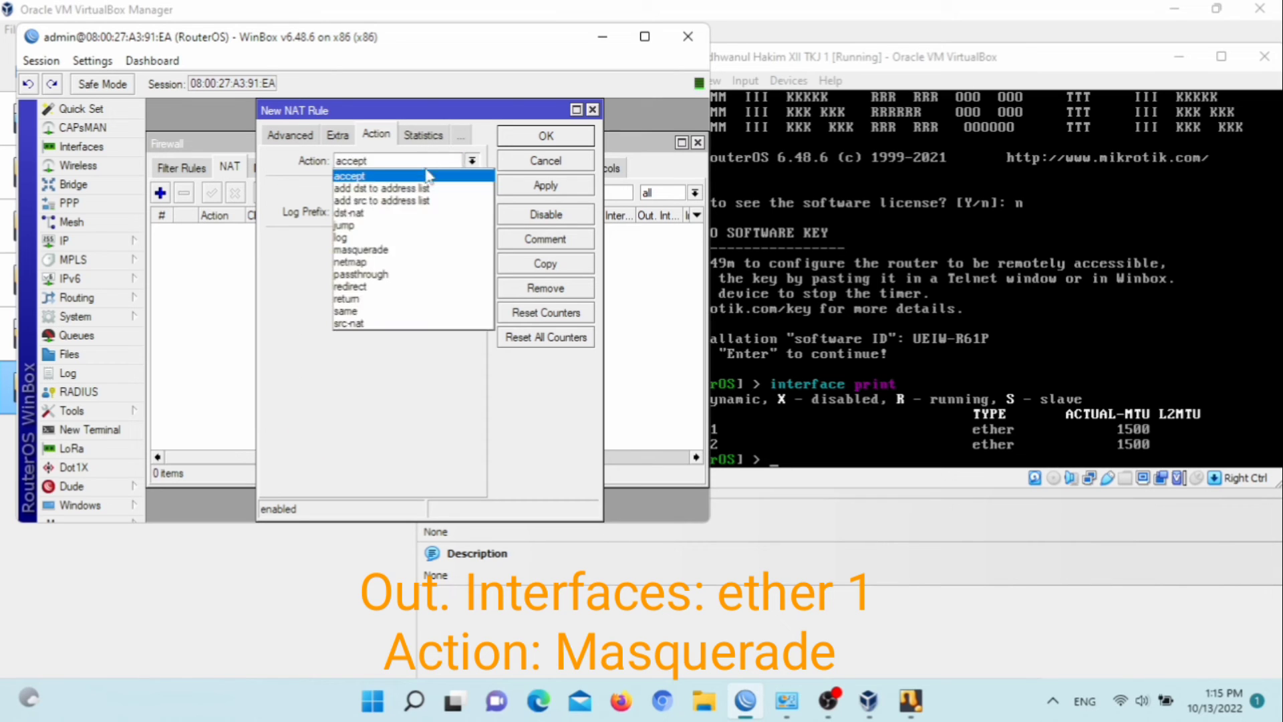
{"action": "left_click", "coordinate": [374, 250]}
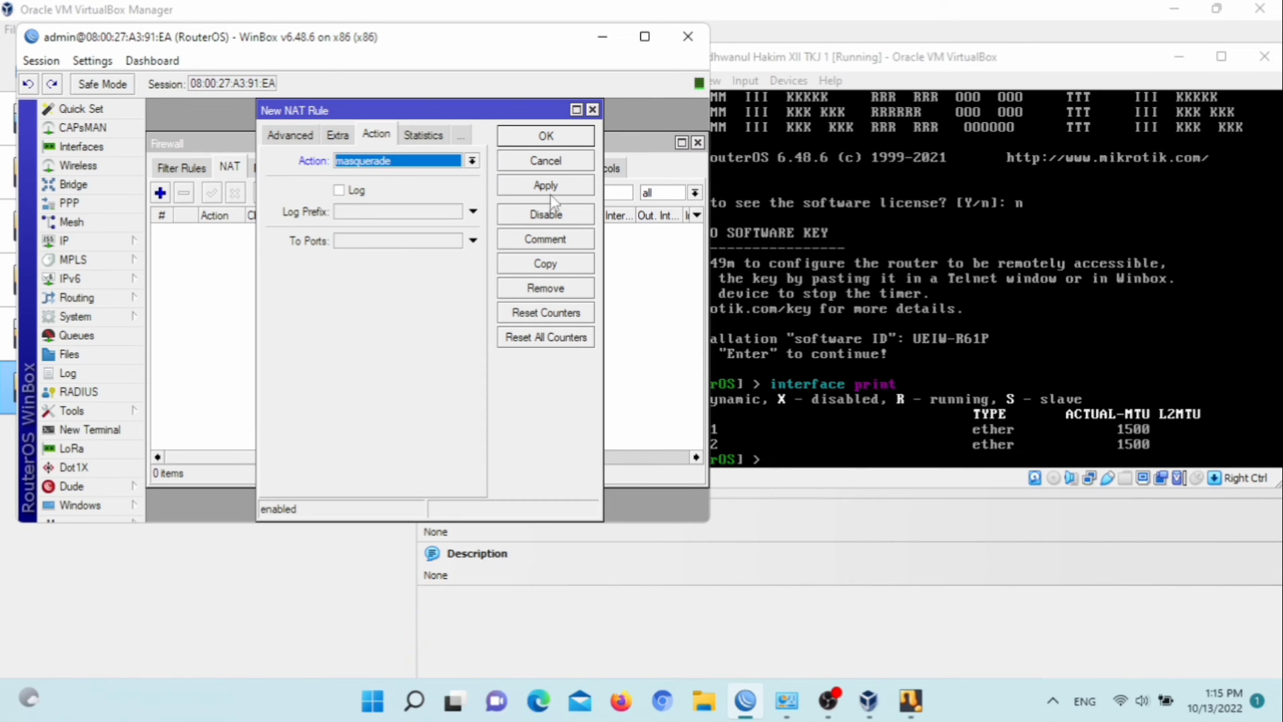
{"action": "left_click", "coordinate": [287, 136]}
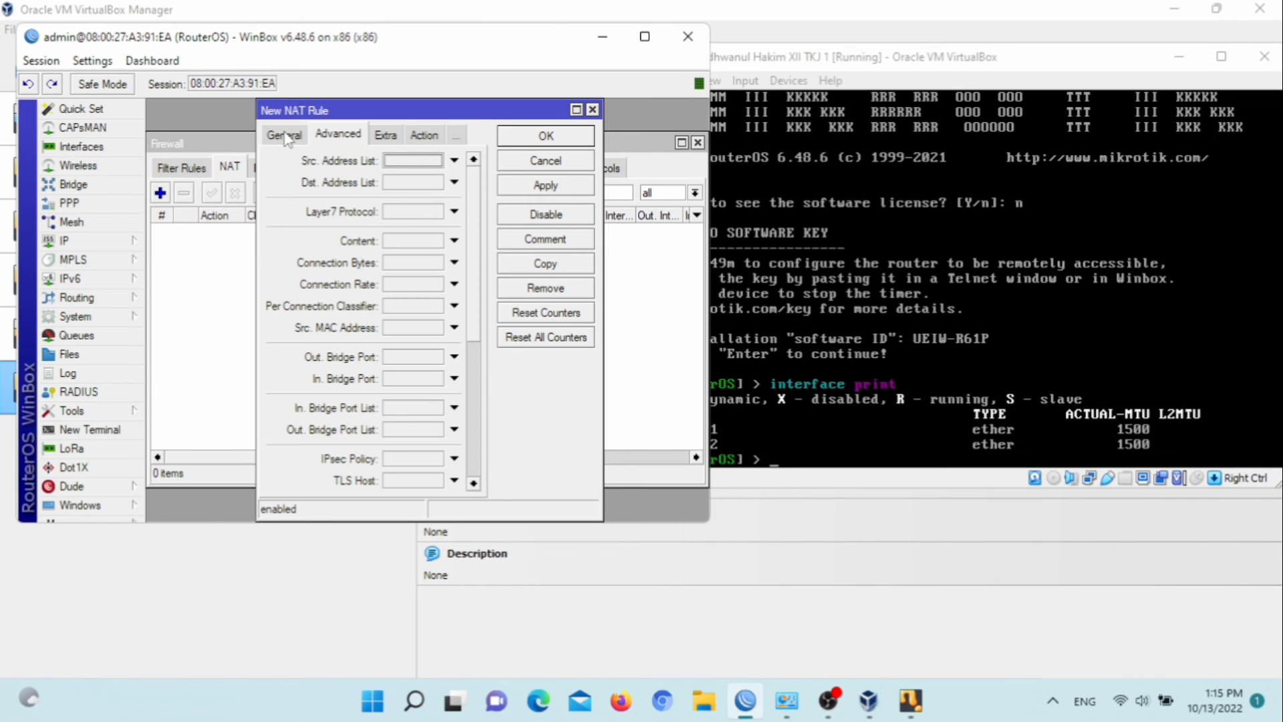
{"action": "left_click", "coordinate": [286, 136]}
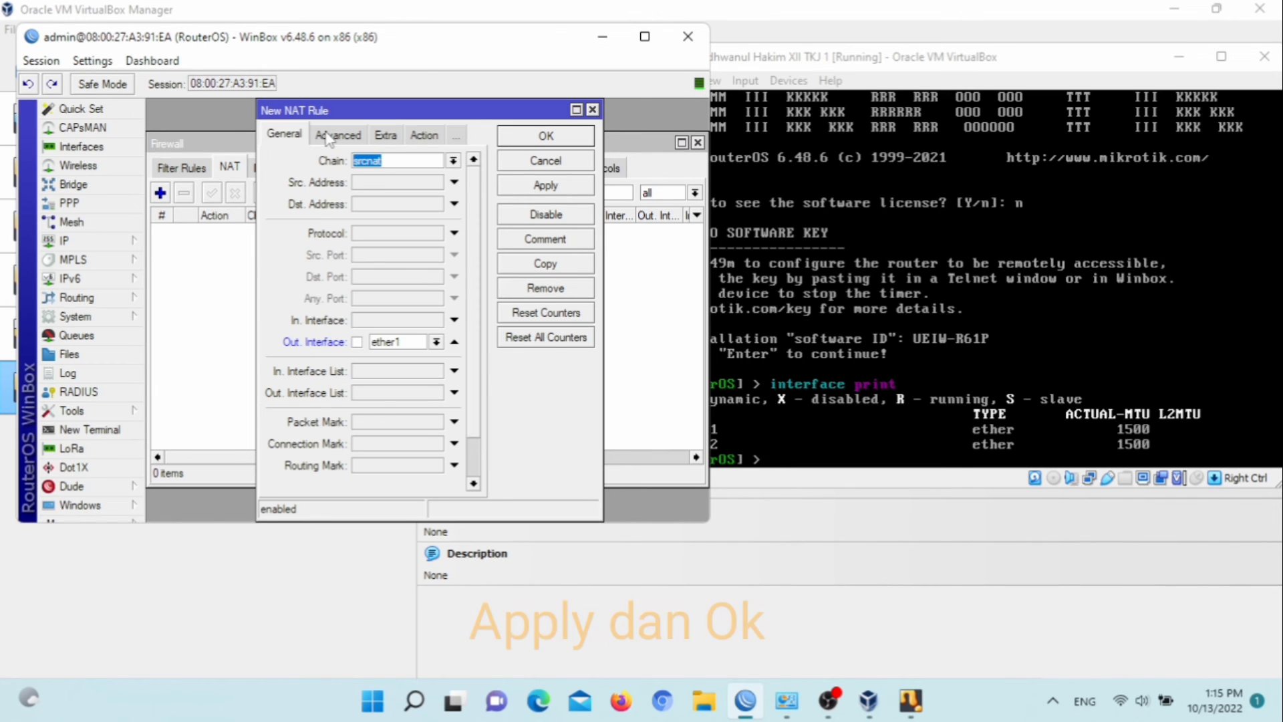
{"action": "left_click", "coordinate": [424, 135]}
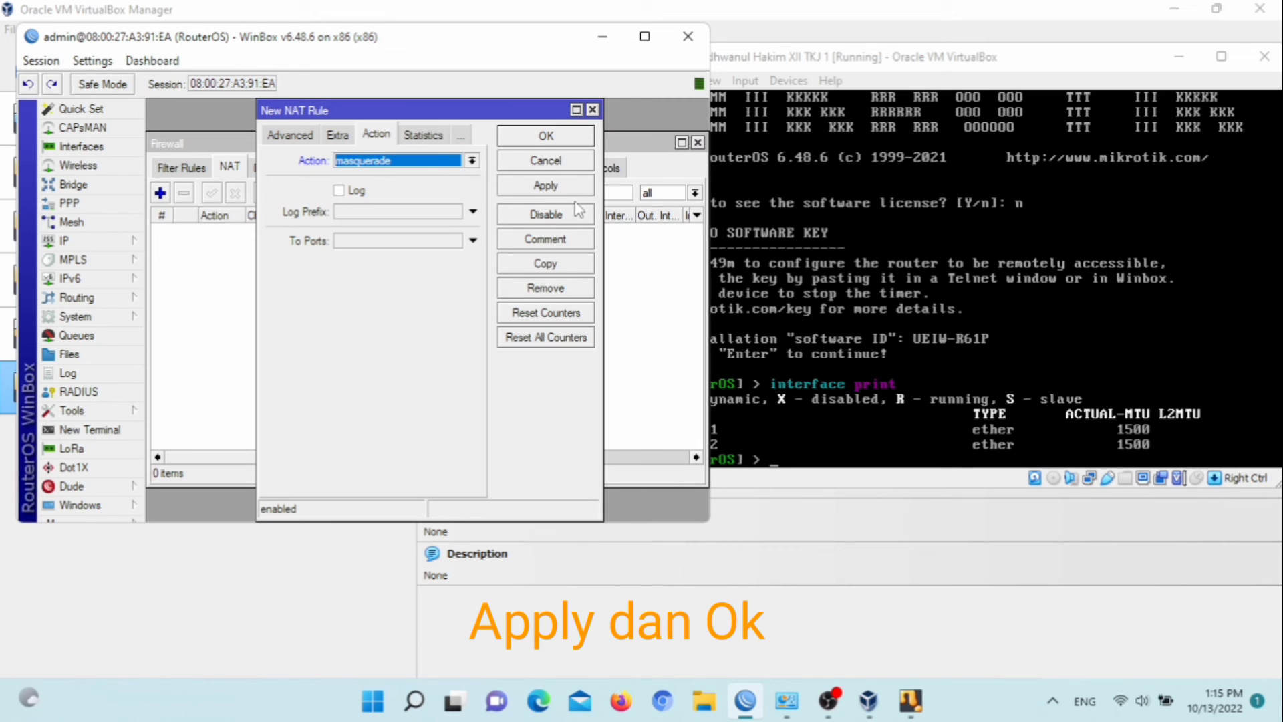
{"action": "left_click", "coordinate": [546, 186]}
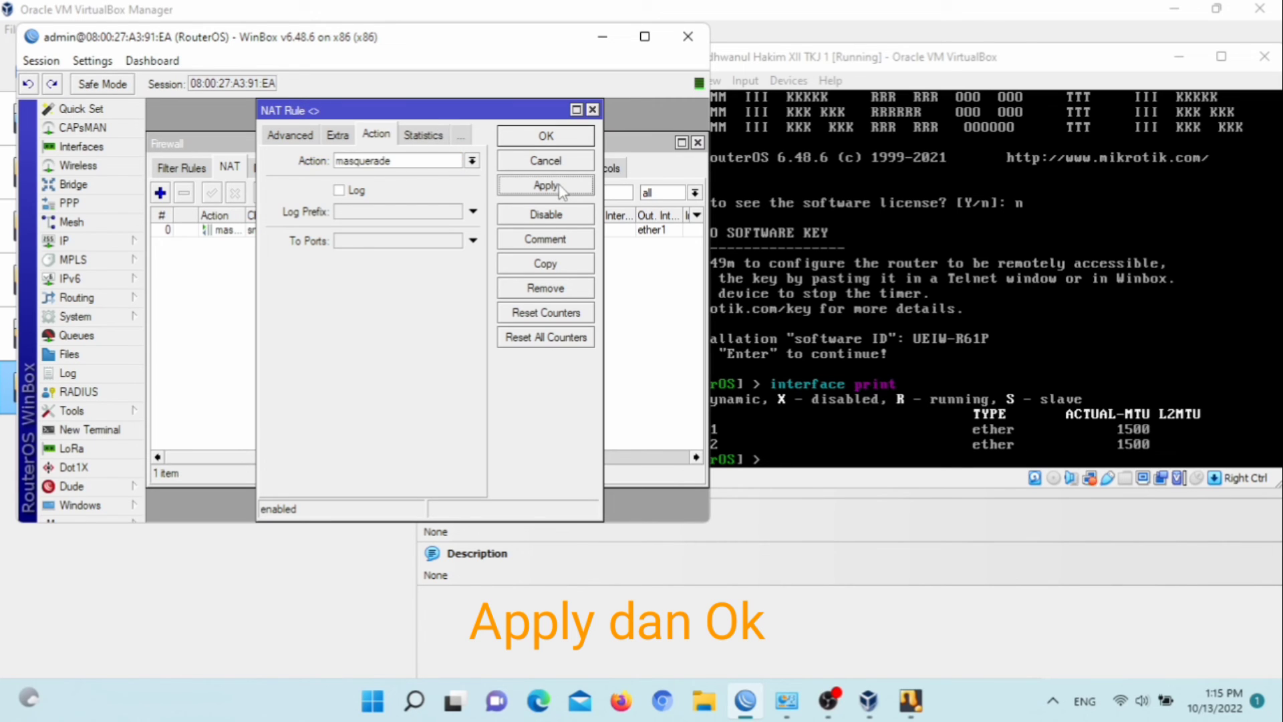
{"action": "left_click", "coordinate": [560, 137]}
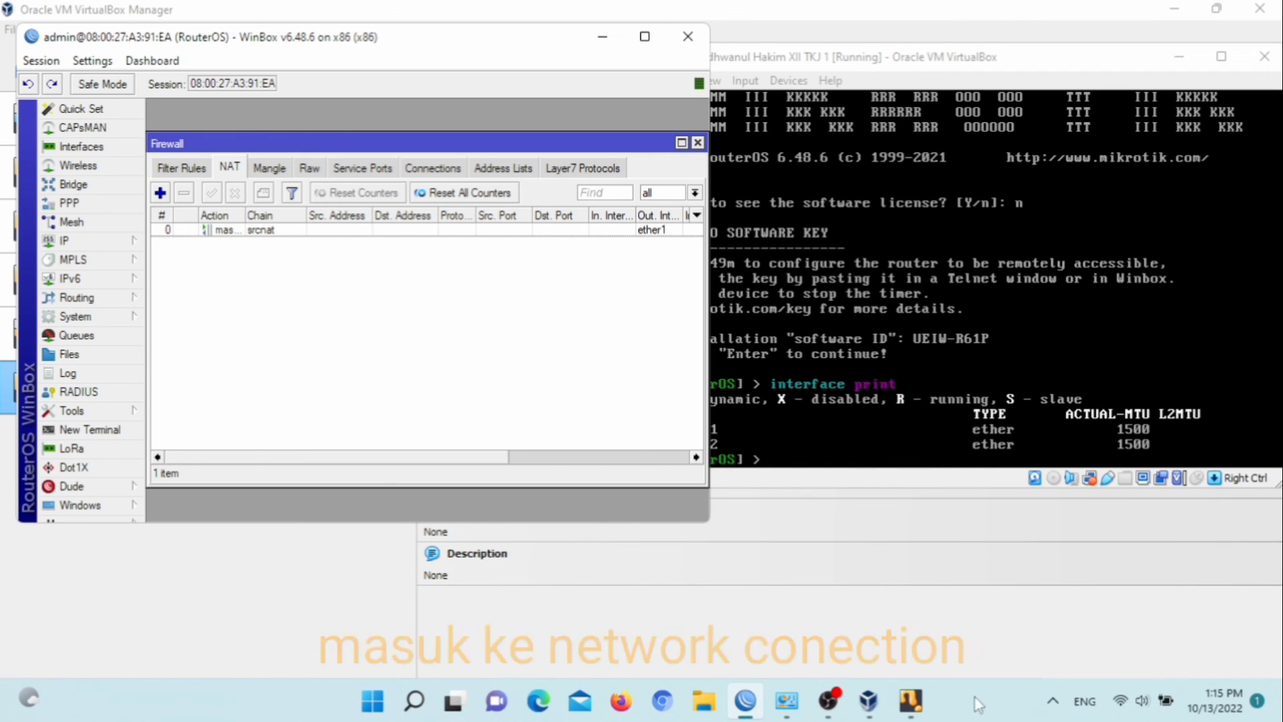
Set the VirtualBox Host-Only adapter's IPv4 properties to obtain the IP address and DNS server automatically
{"action": "left_click", "coordinate": [802, 705]}
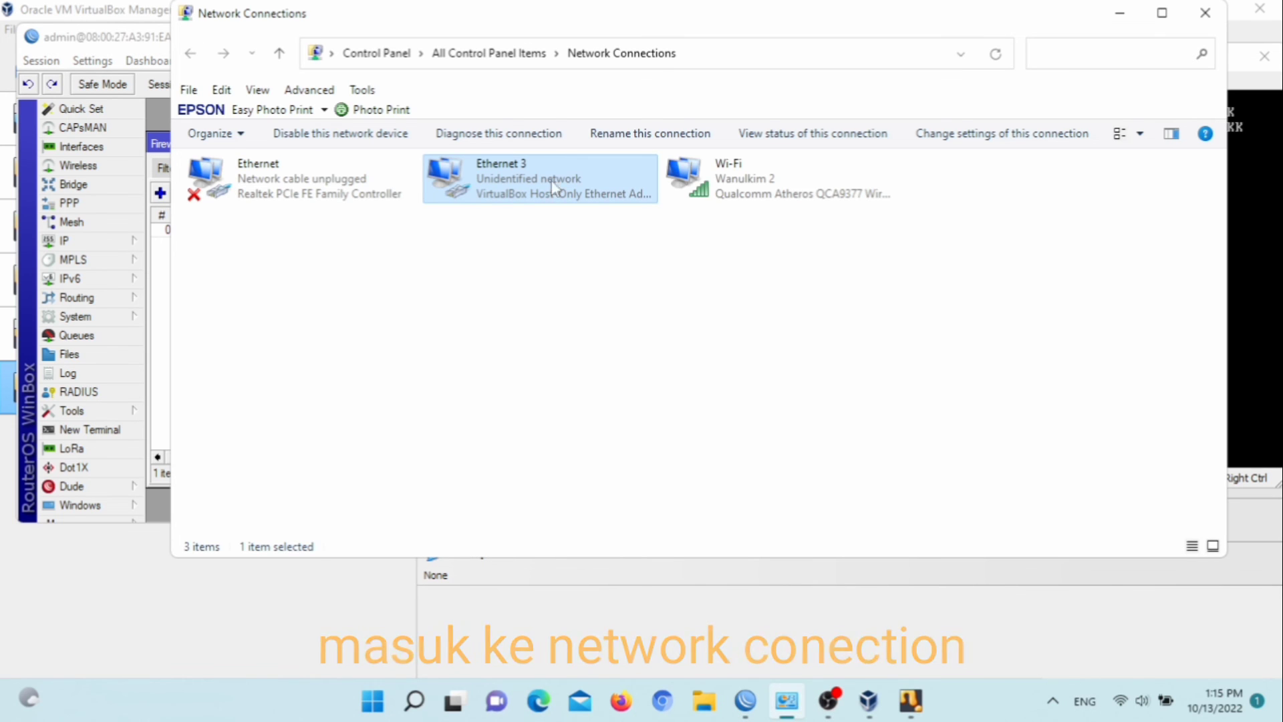
{"action": "left_click", "coordinate": [588, 178]}
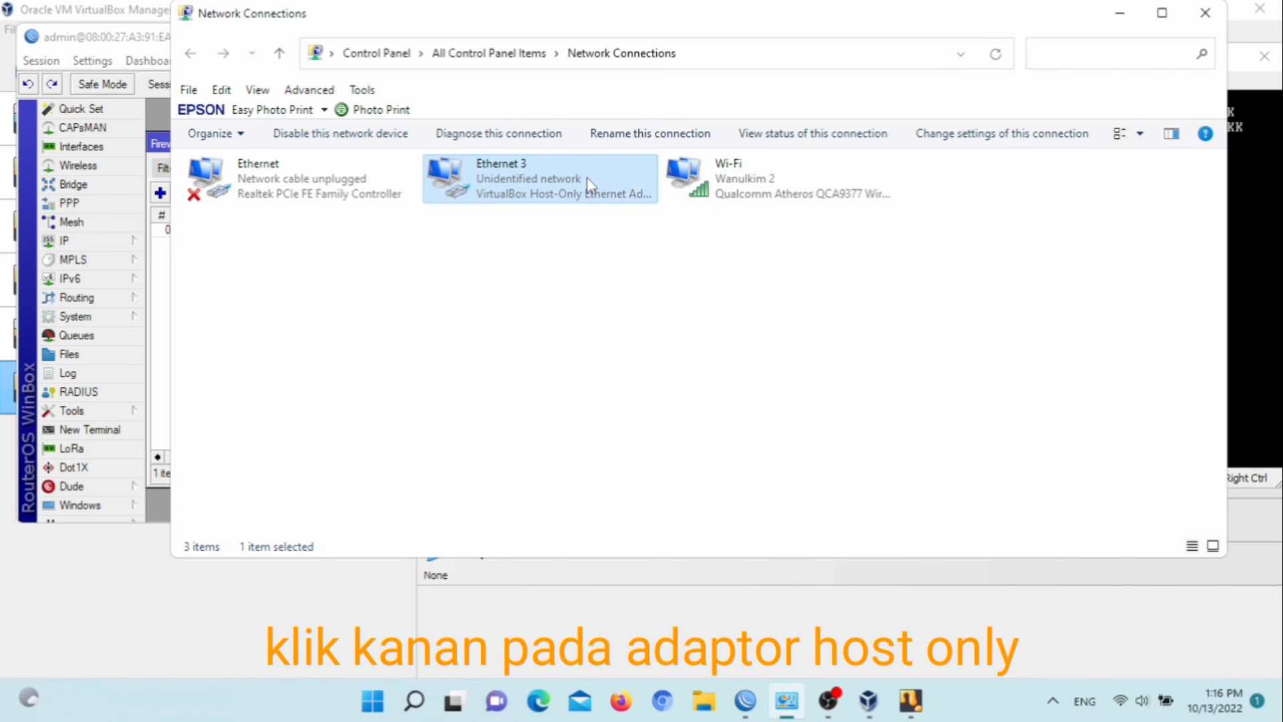
{"action": "right_click", "coordinate": [587, 178]}
{"action": "left_click", "coordinate": [633, 361]}
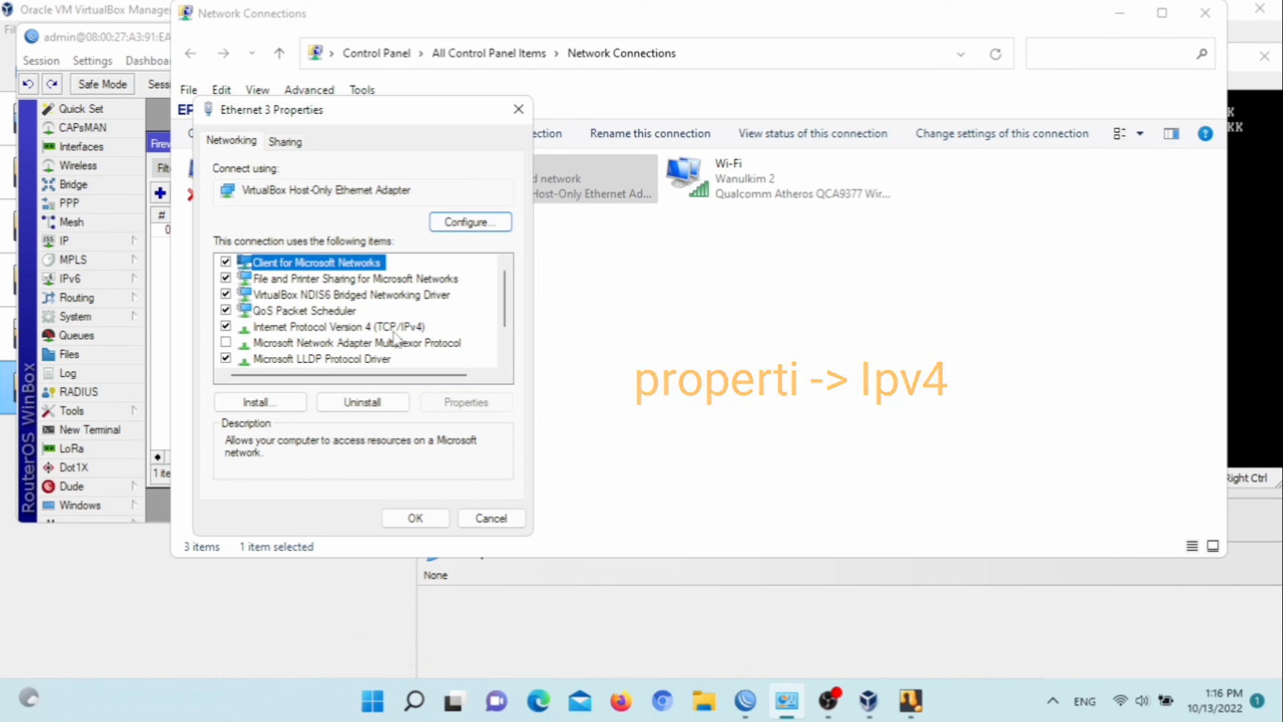
{"action": "double_click", "coordinate": [393, 329]}
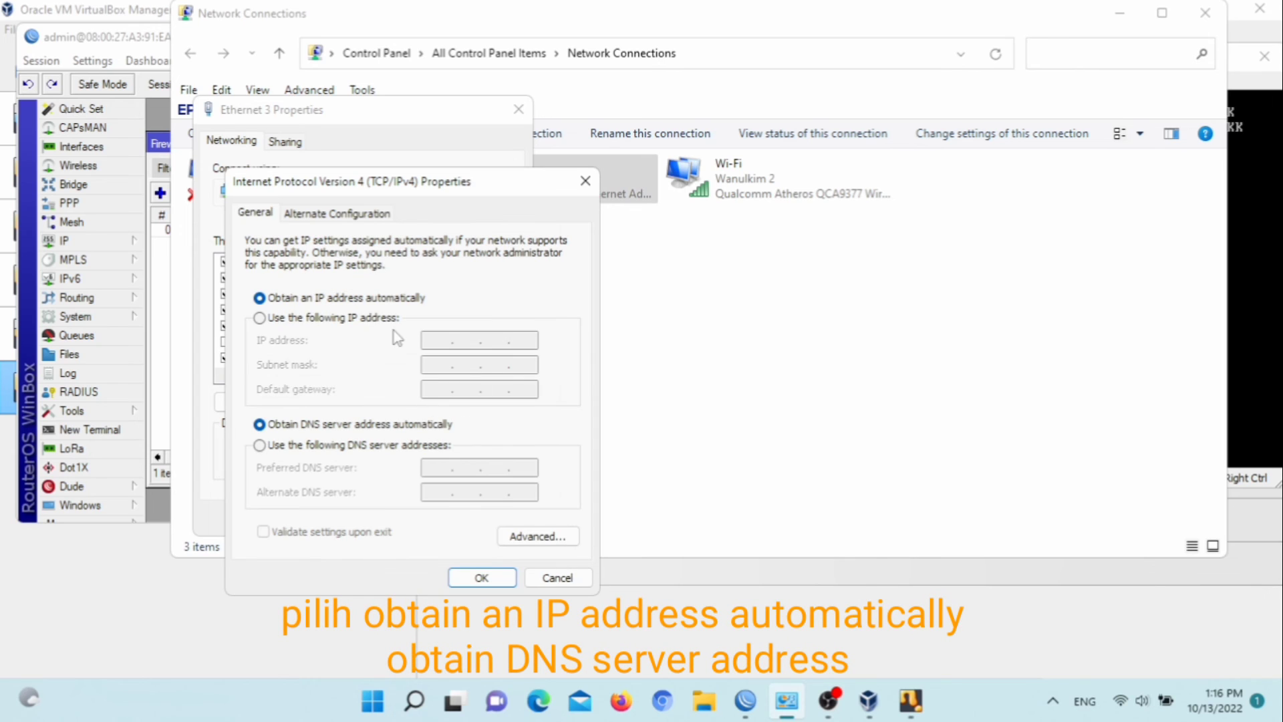
{"action": "left_click", "coordinate": [259, 318]}
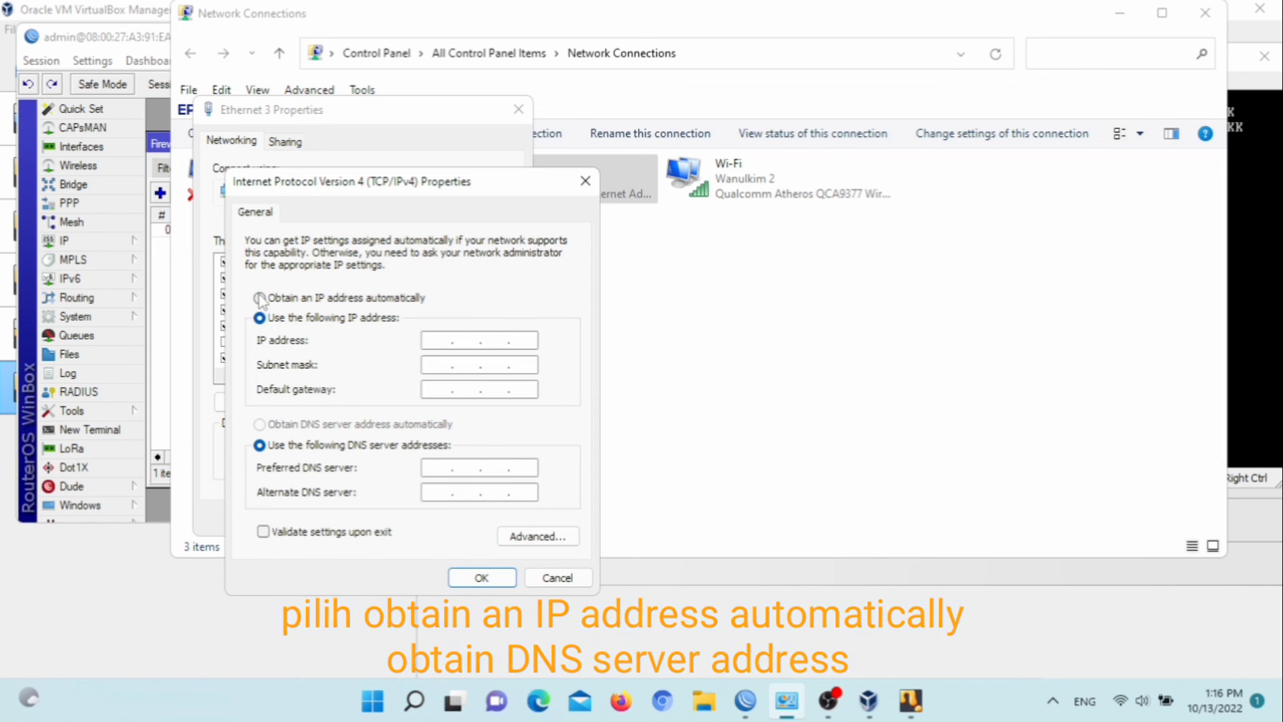
{"action": "left_click", "coordinate": [260, 298]}
{"action": "left_click", "coordinate": [259, 424]}
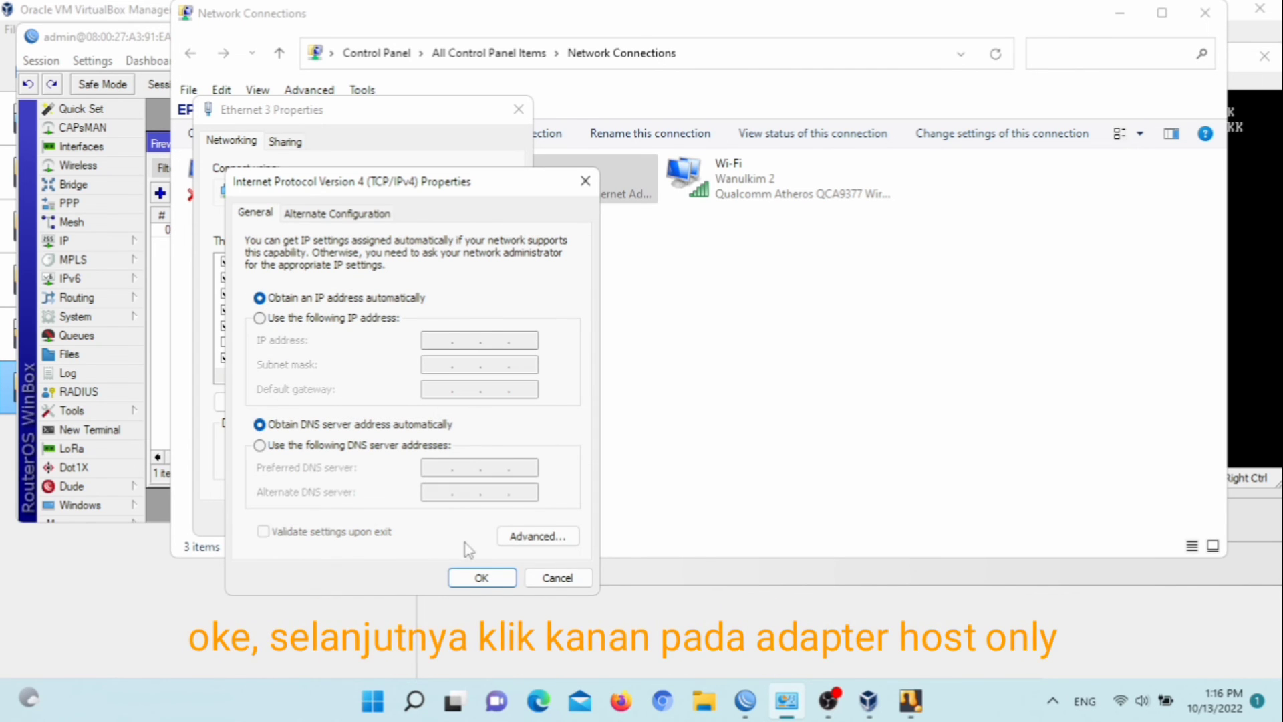
{"action": "left_click", "coordinate": [478, 577]}
{"action": "left_click", "coordinate": [419, 519]}
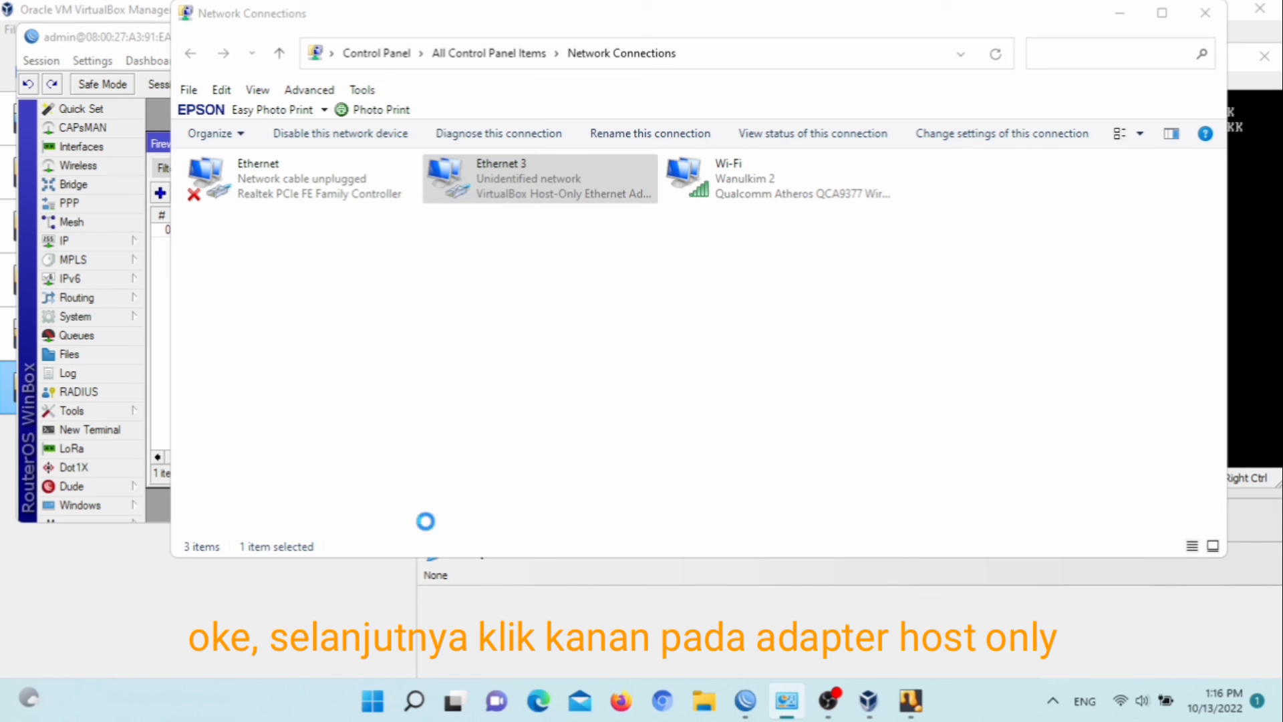
Open the host-only adapter's status and view its network connection details
{"action": "right_click", "coordinate": [622, 186]}
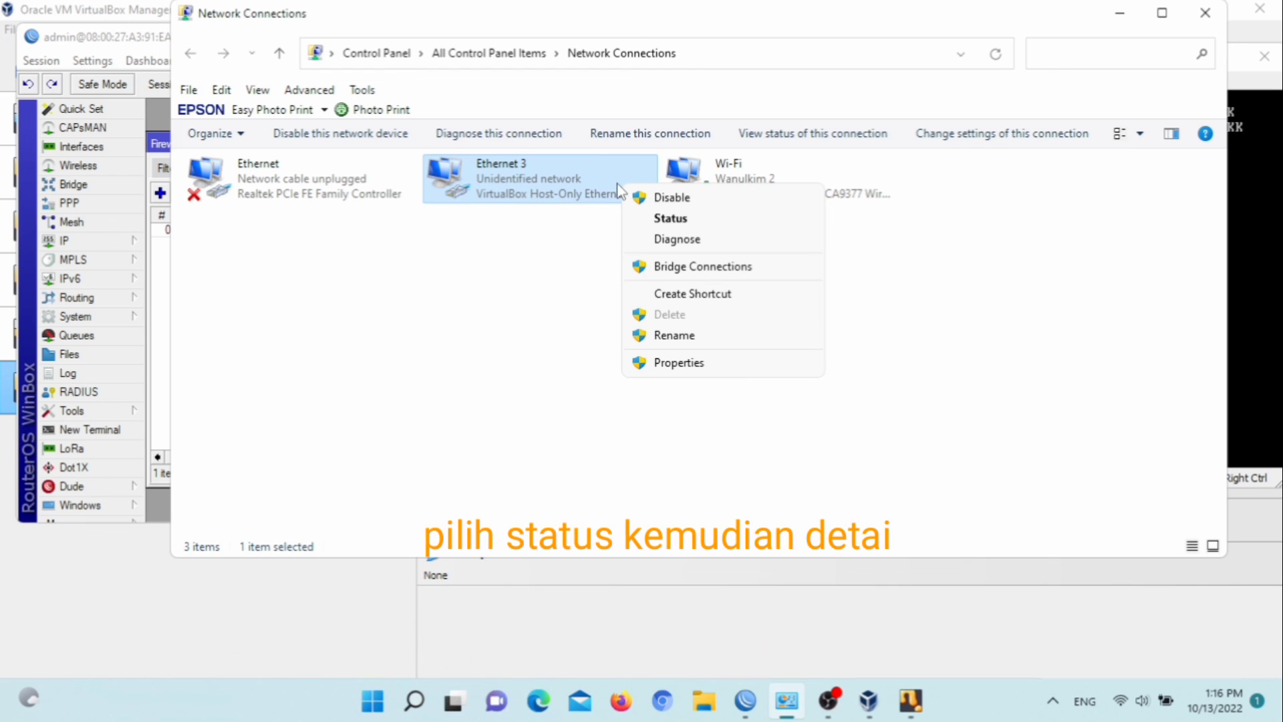
{"action": "left_click", "coordinate": [695, 218]}
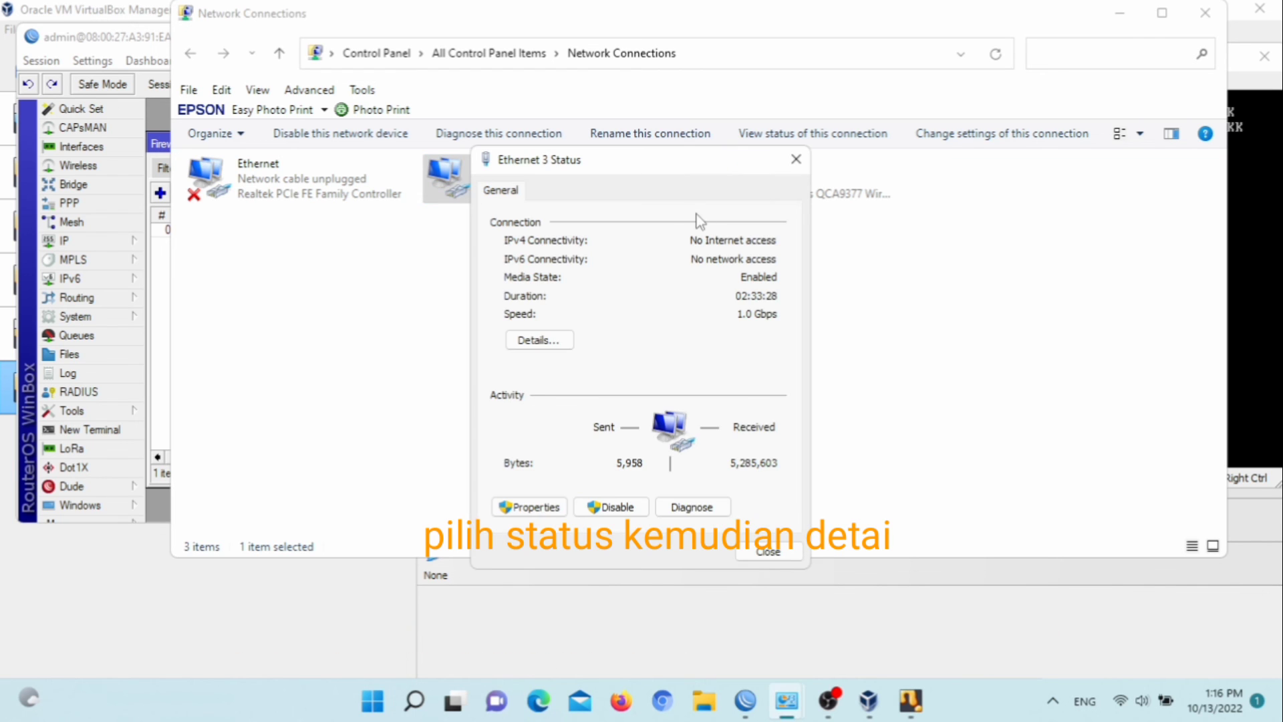
{"action": "left_click", "coordinate": [549, 342]}
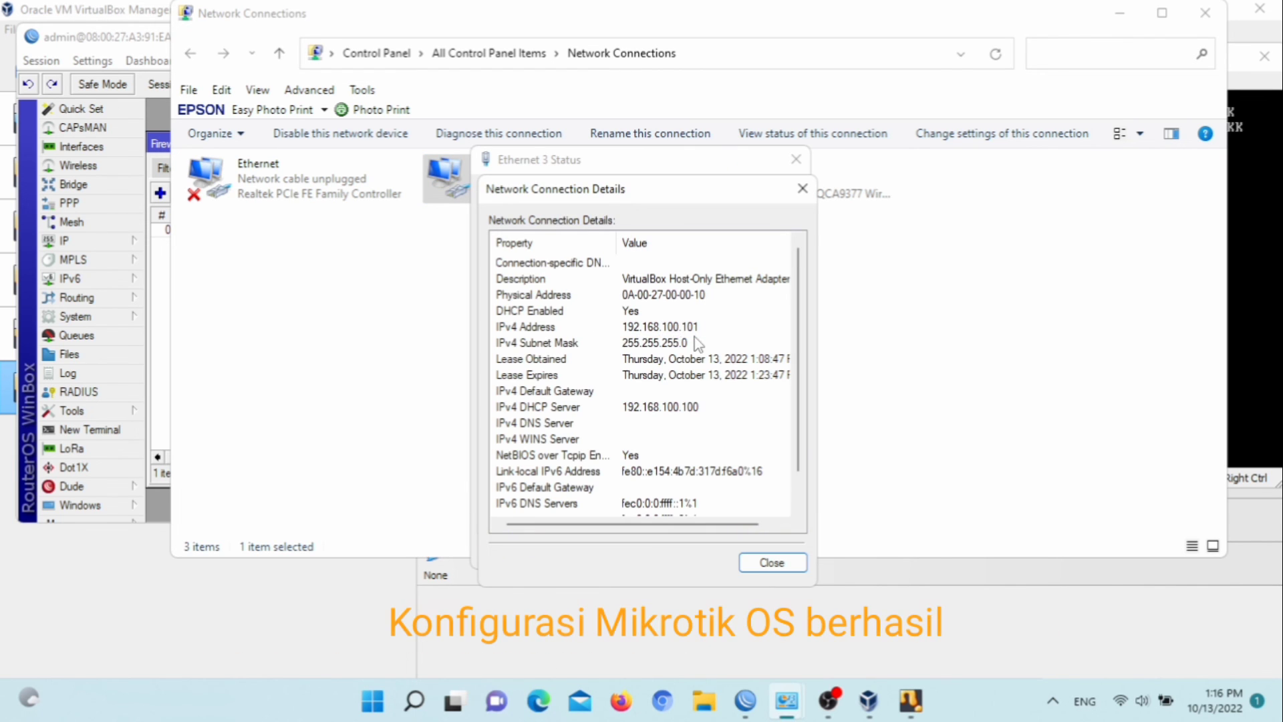